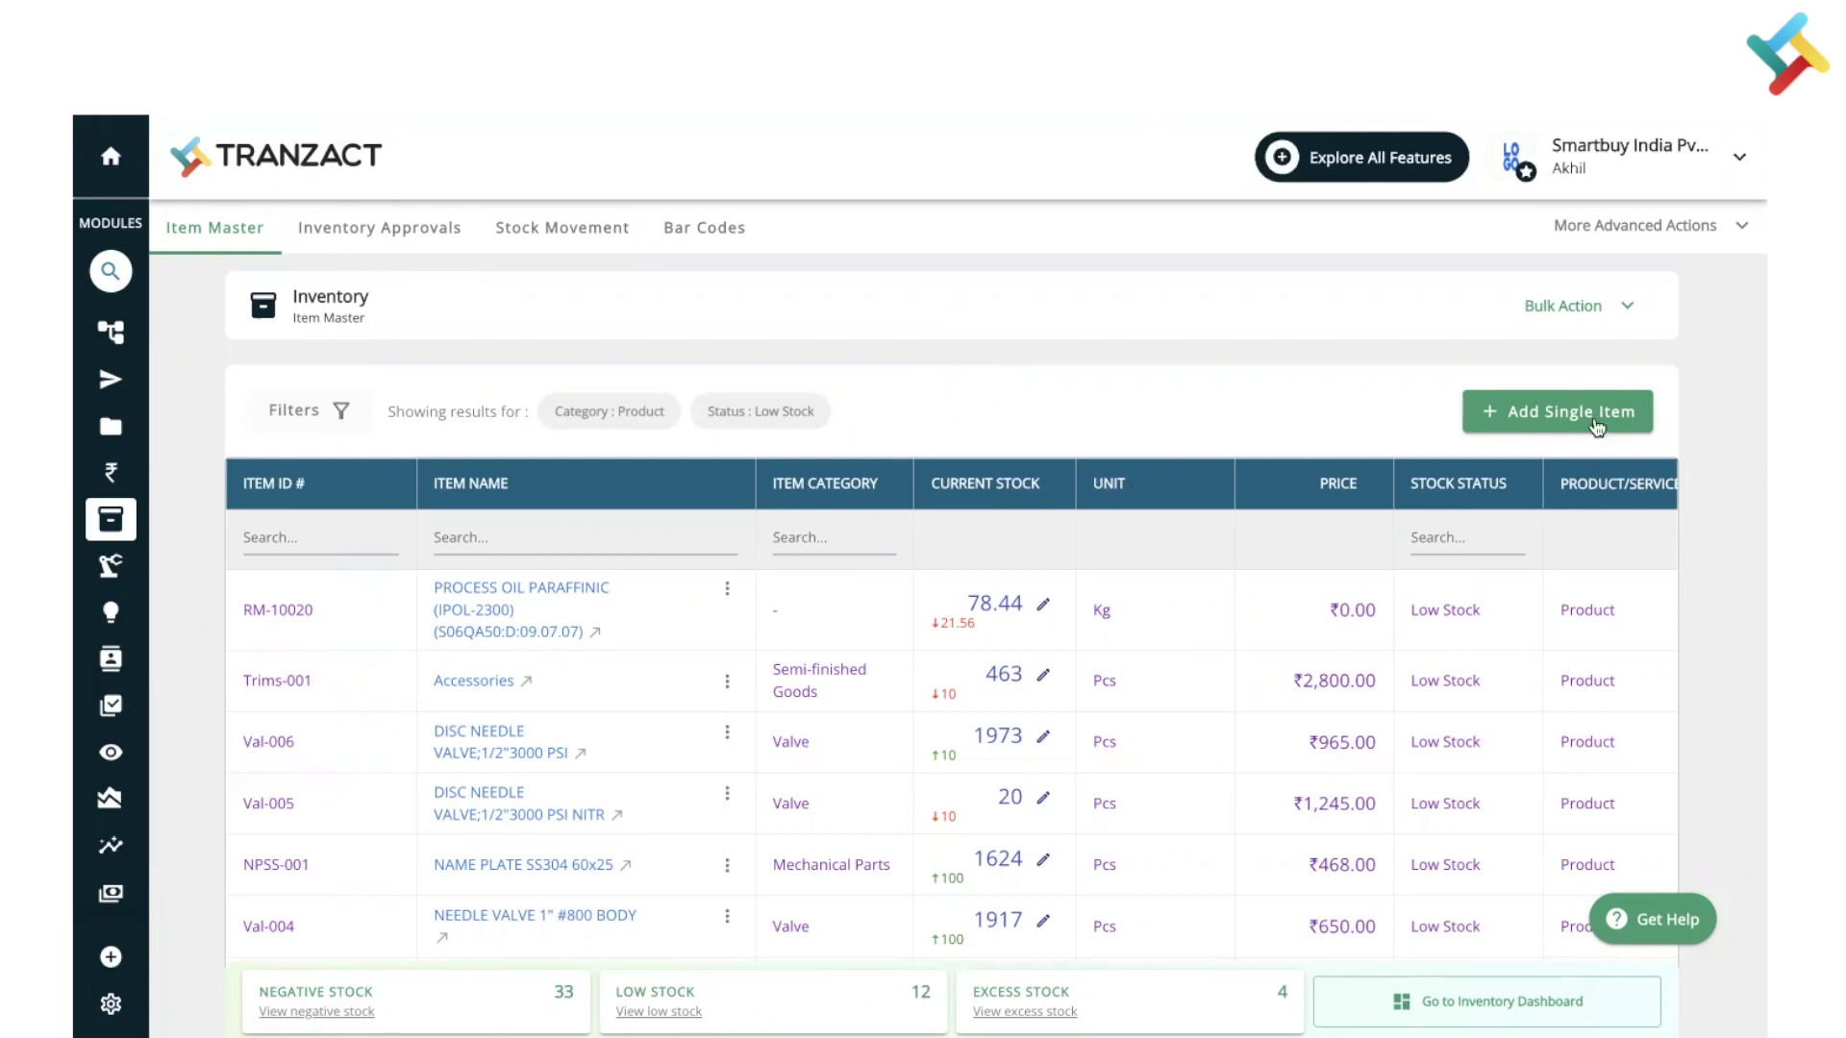
Step: Open the Add Item form, prefilled with Item Id RM-10083, and scroll through its fields
click(1536, 424)
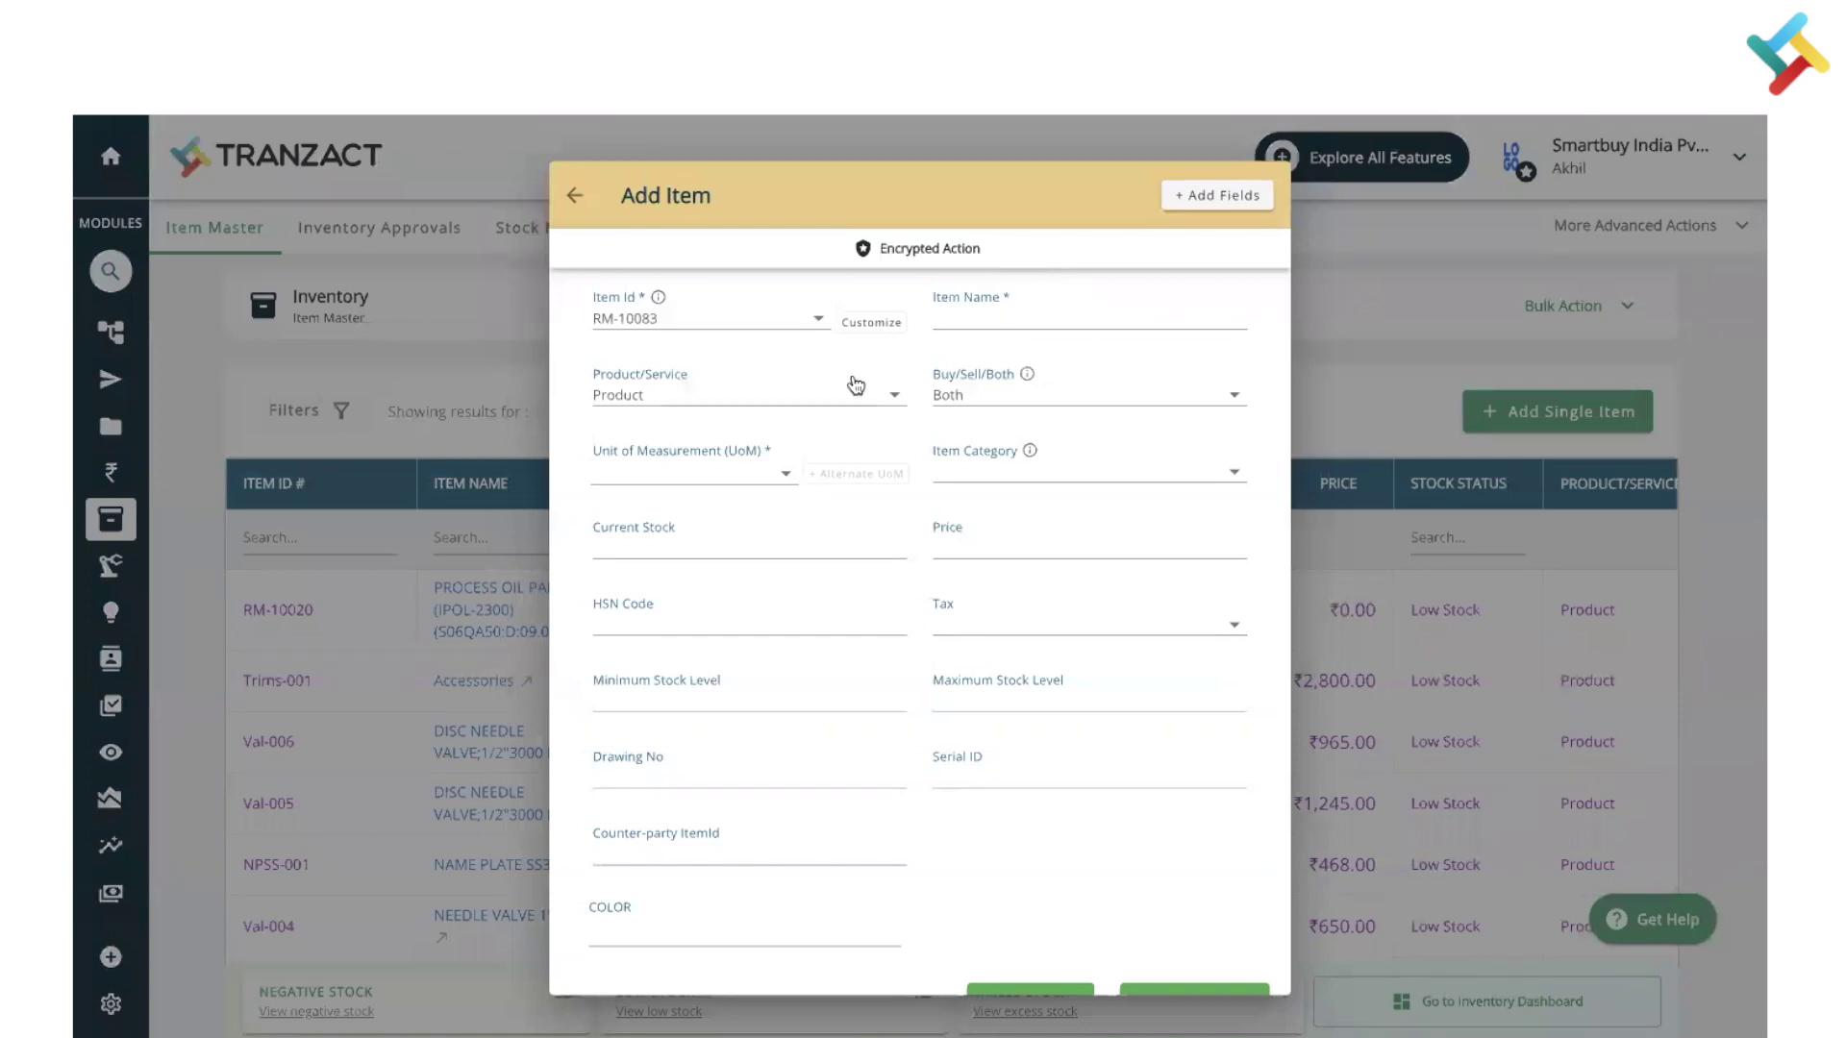
scroll(961, 712, down, 1)
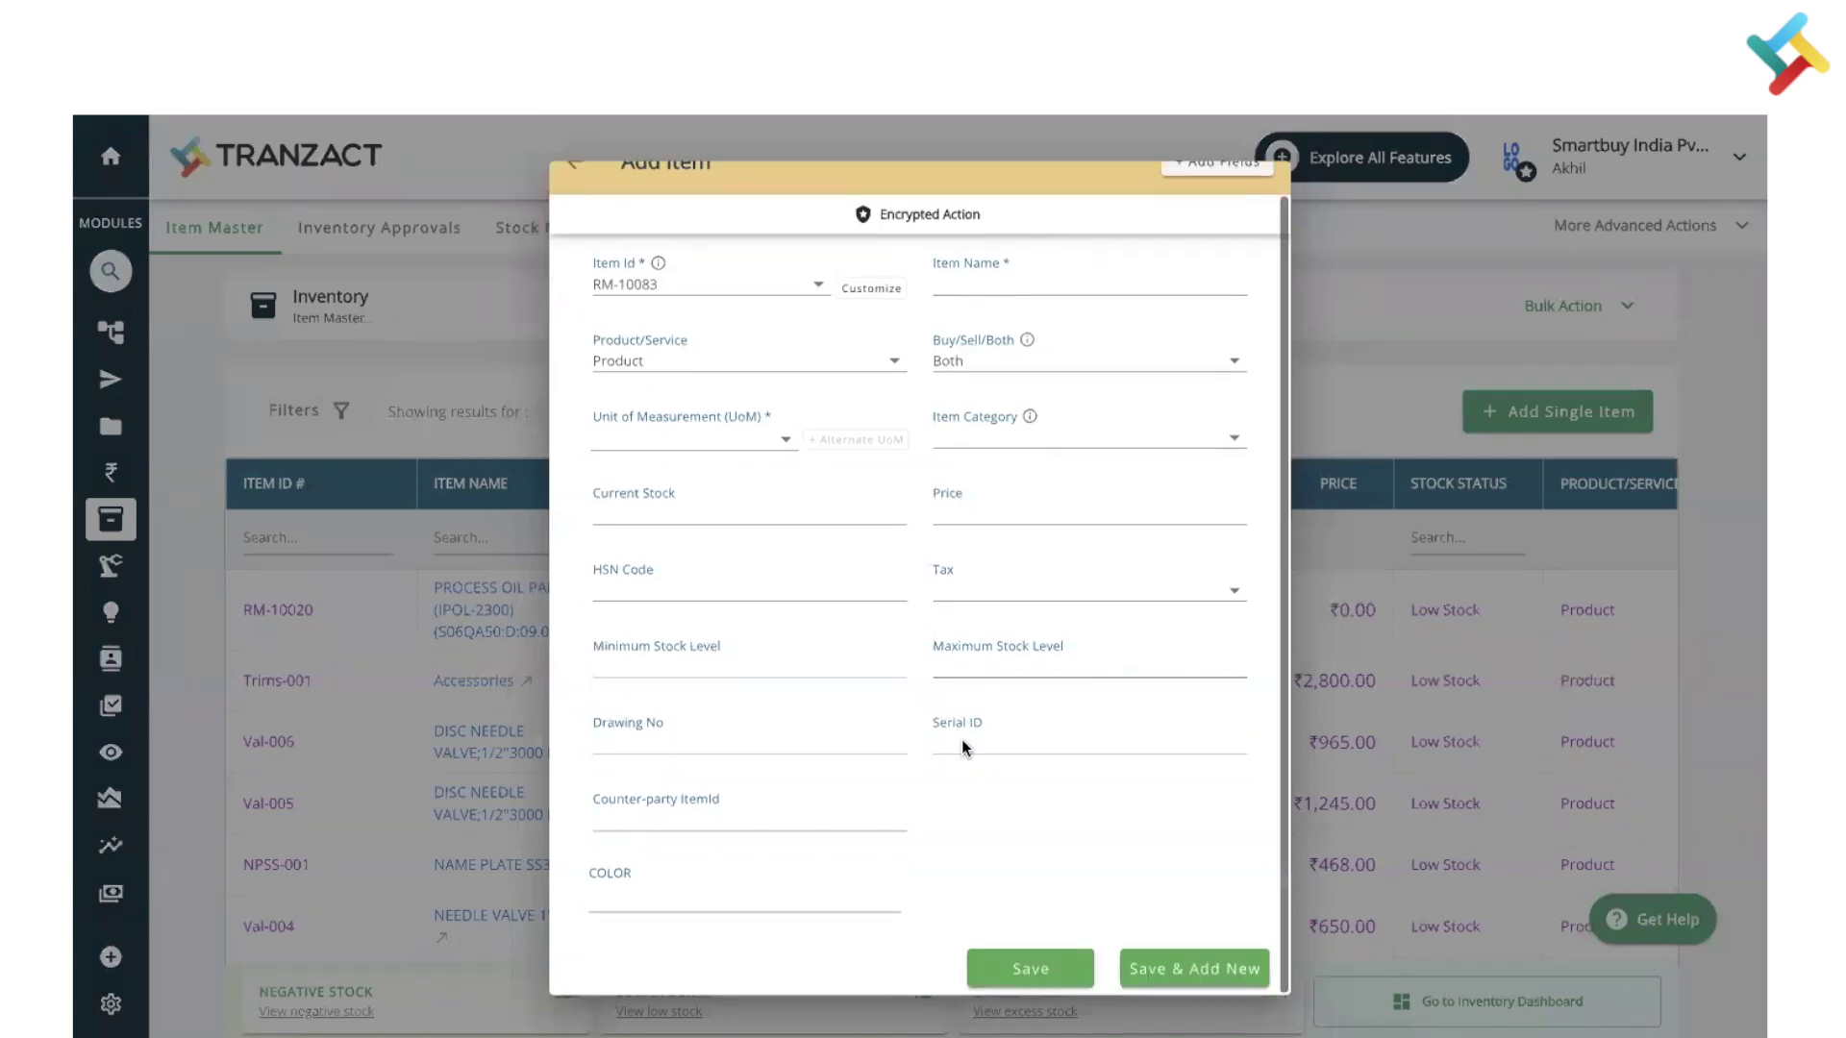
scroll(939, 692, up, 1)
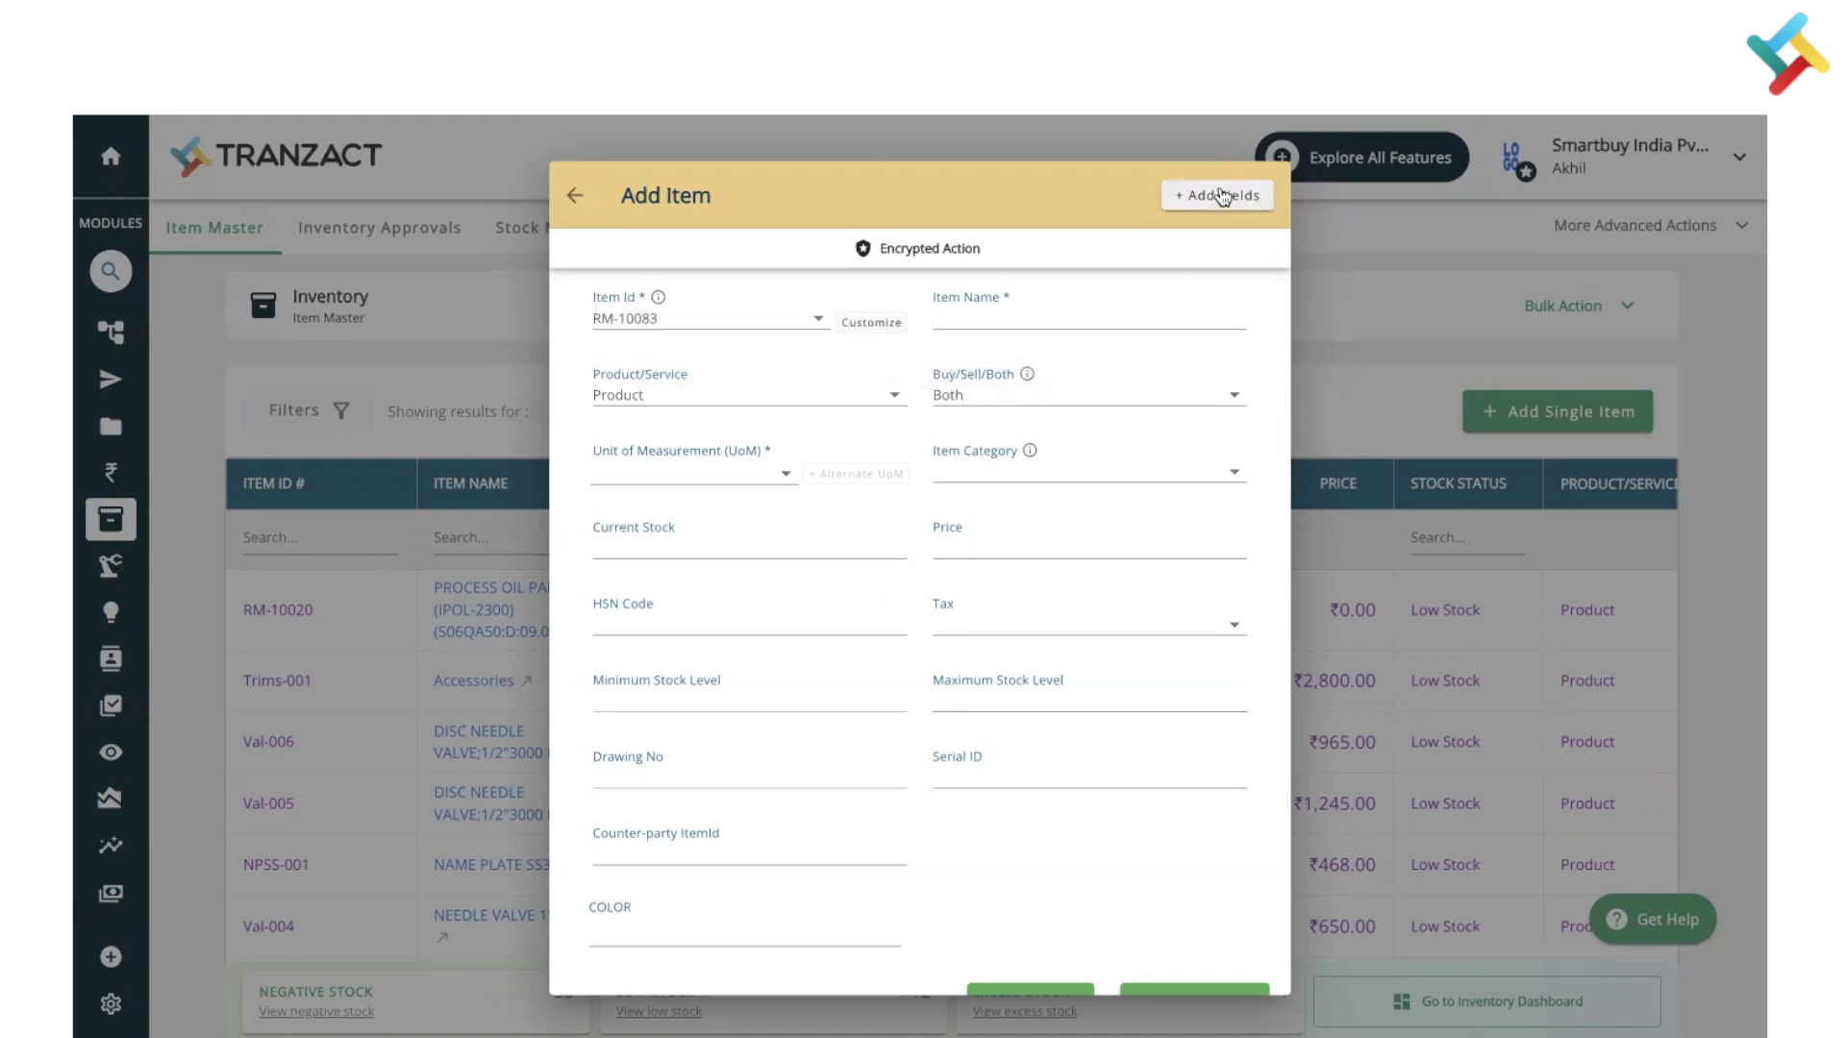
scroll(908, 609, down, 1)
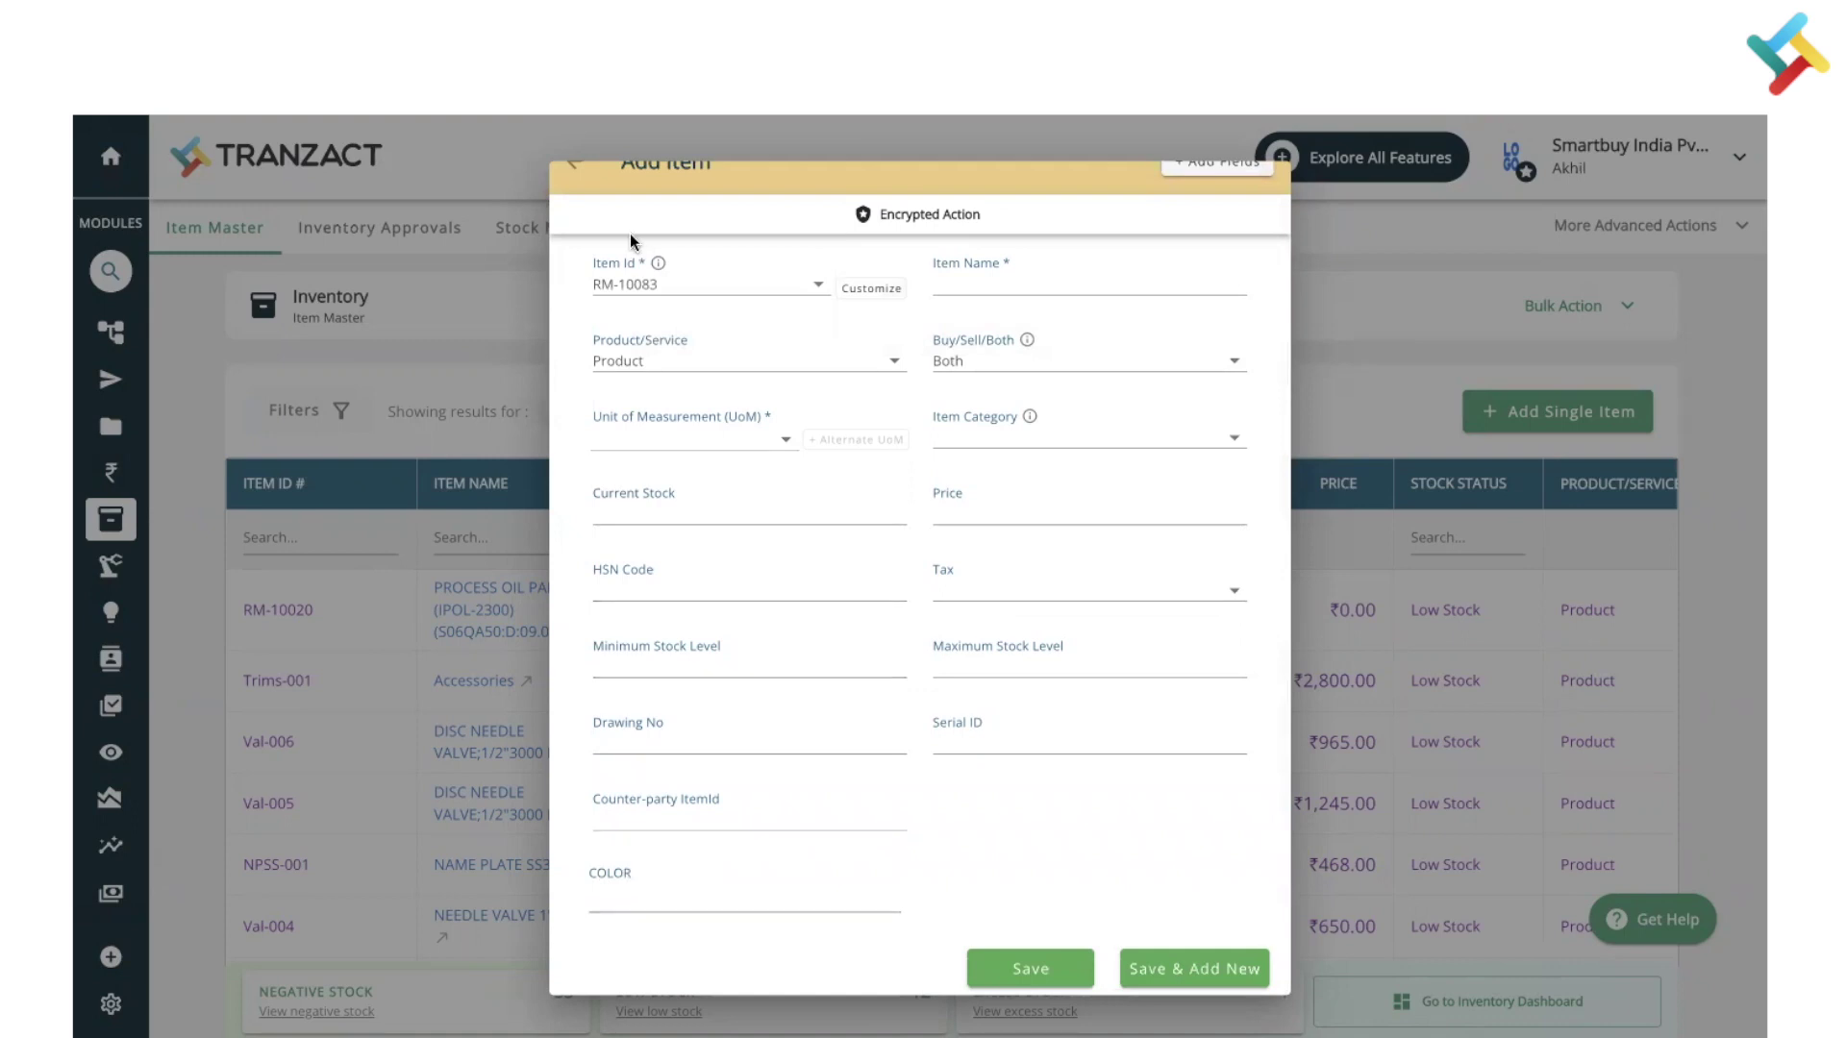
Step: Close the Add Item form unsaved, preview the Add Multiple Items upload, then dismiss Bulk Action
click(571, 167)
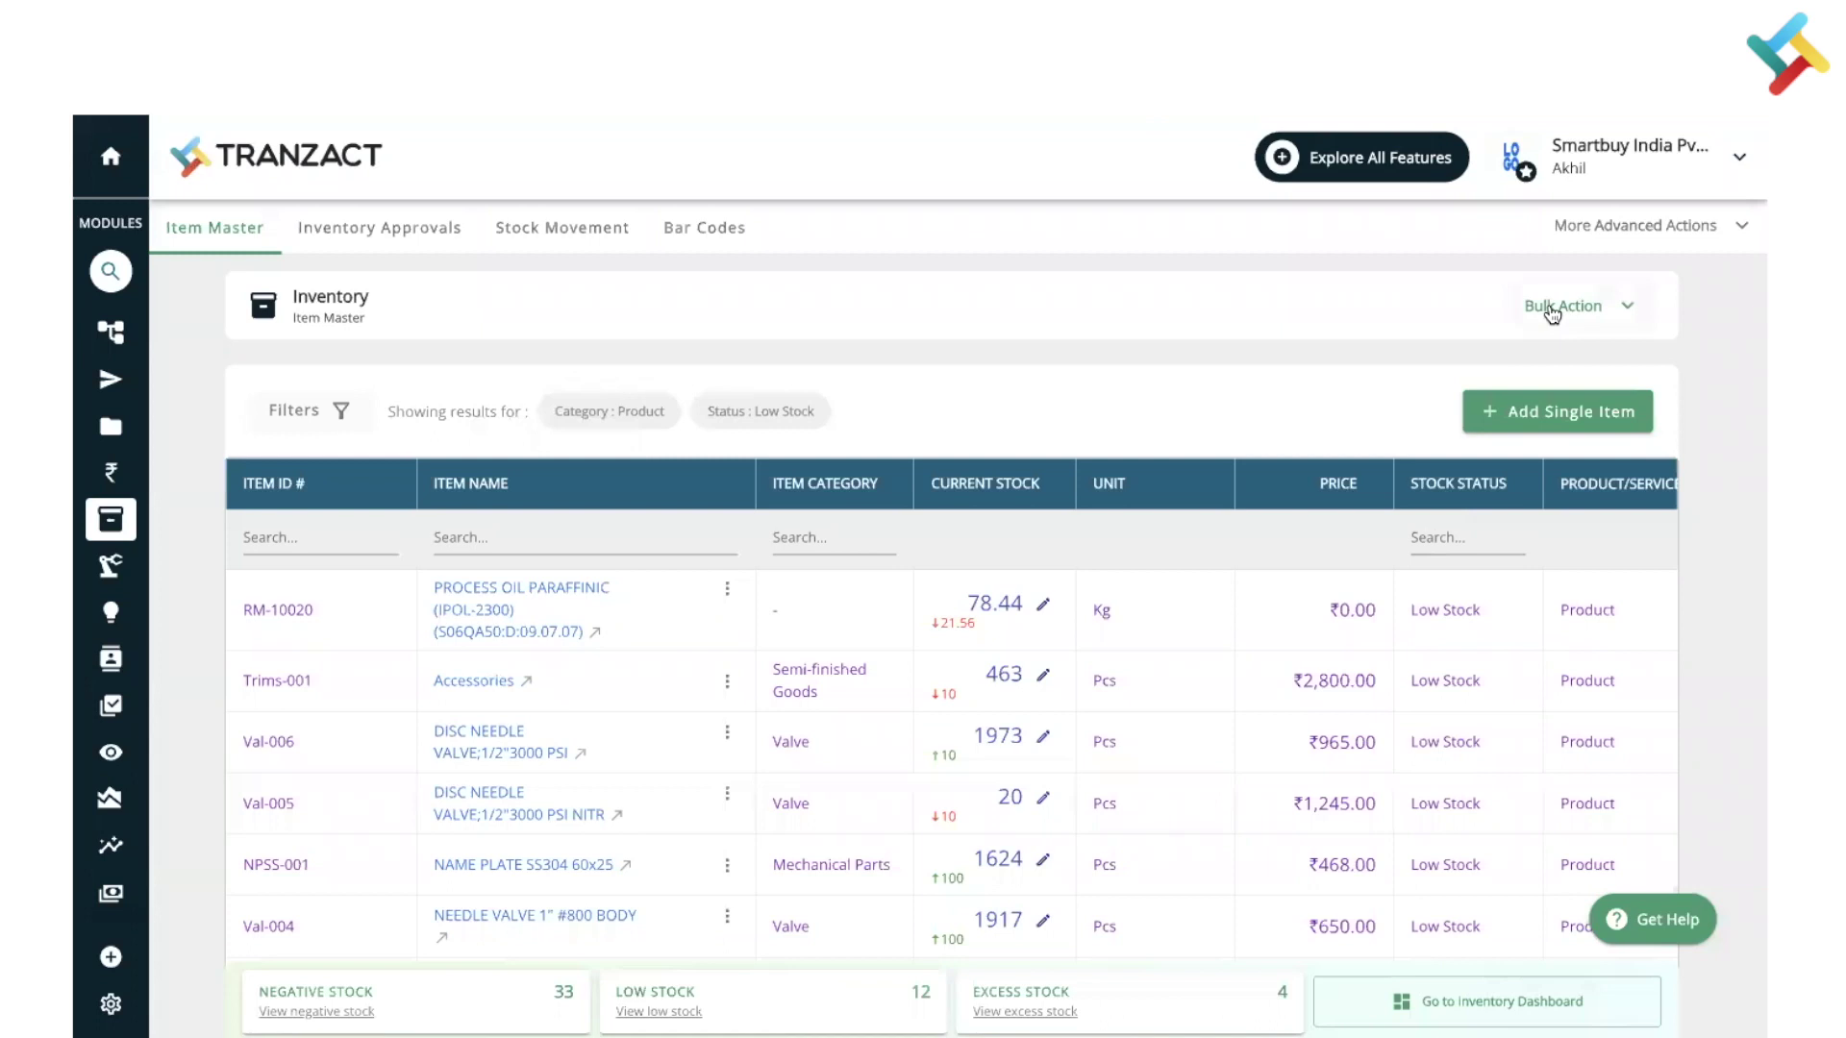
click(1552, 307)
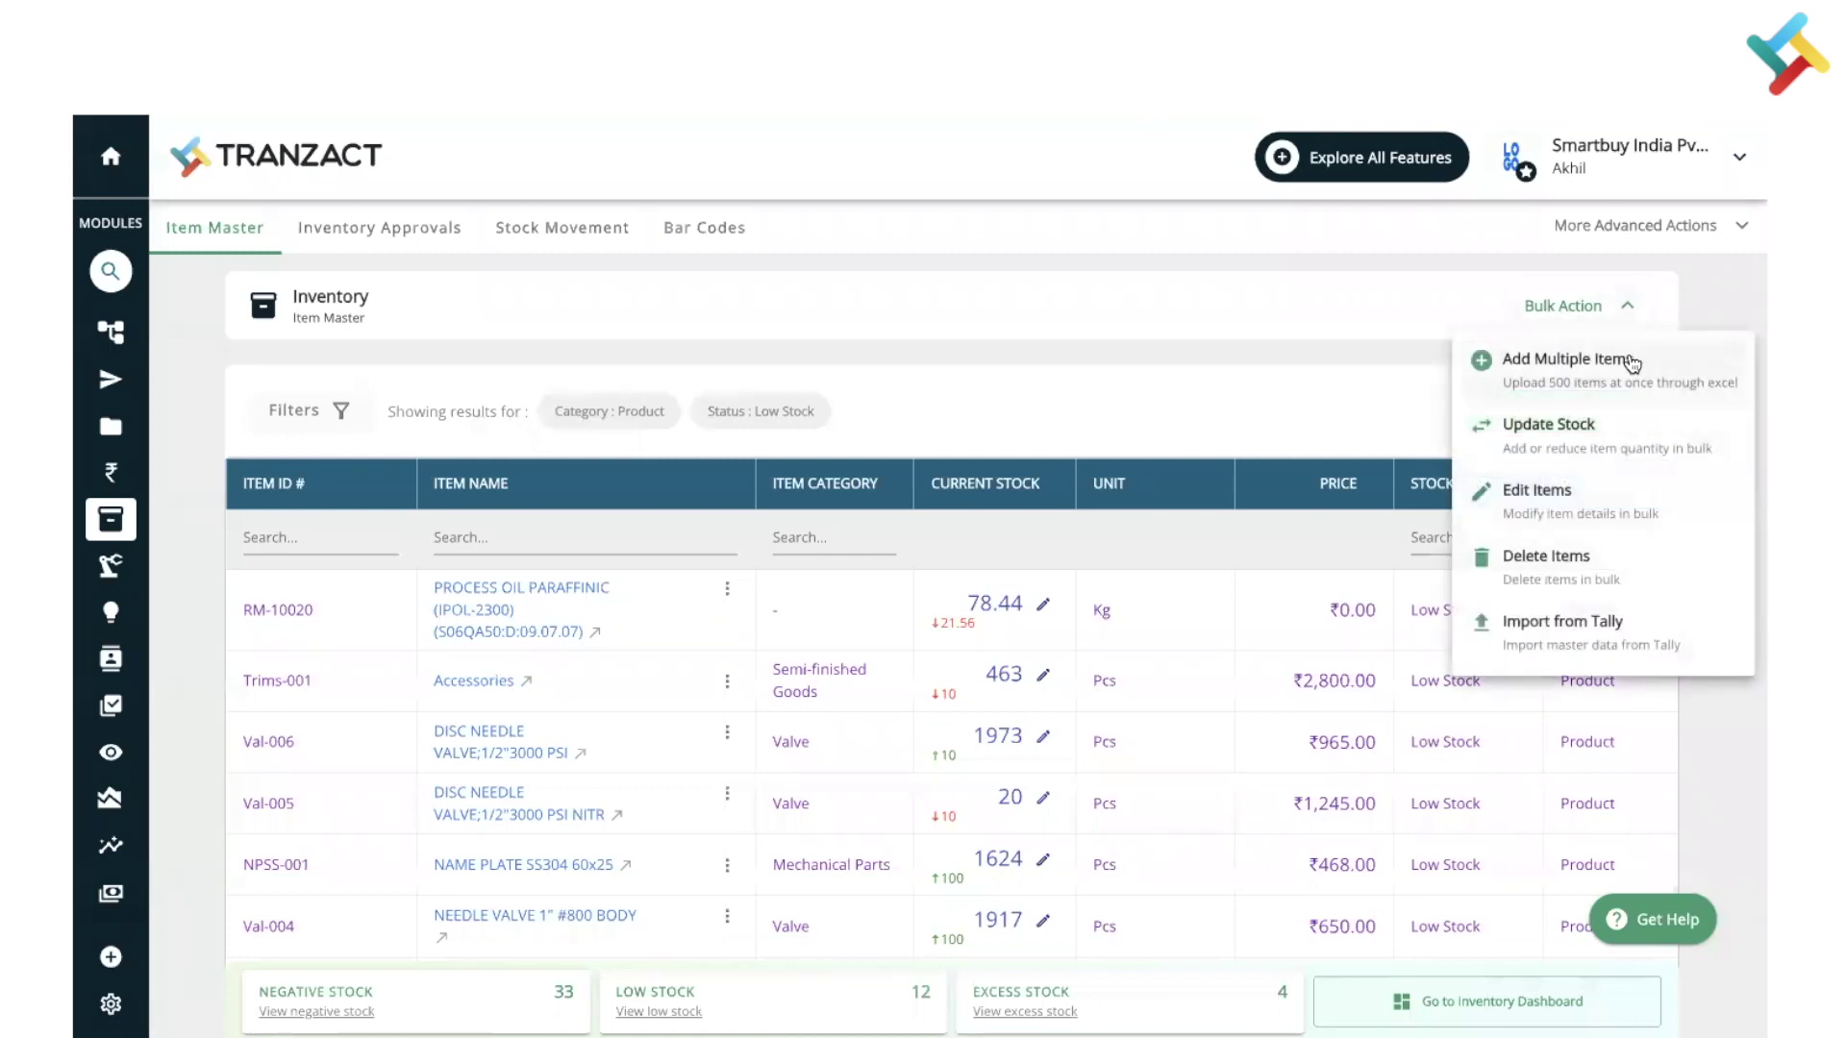
click(1599, 373)
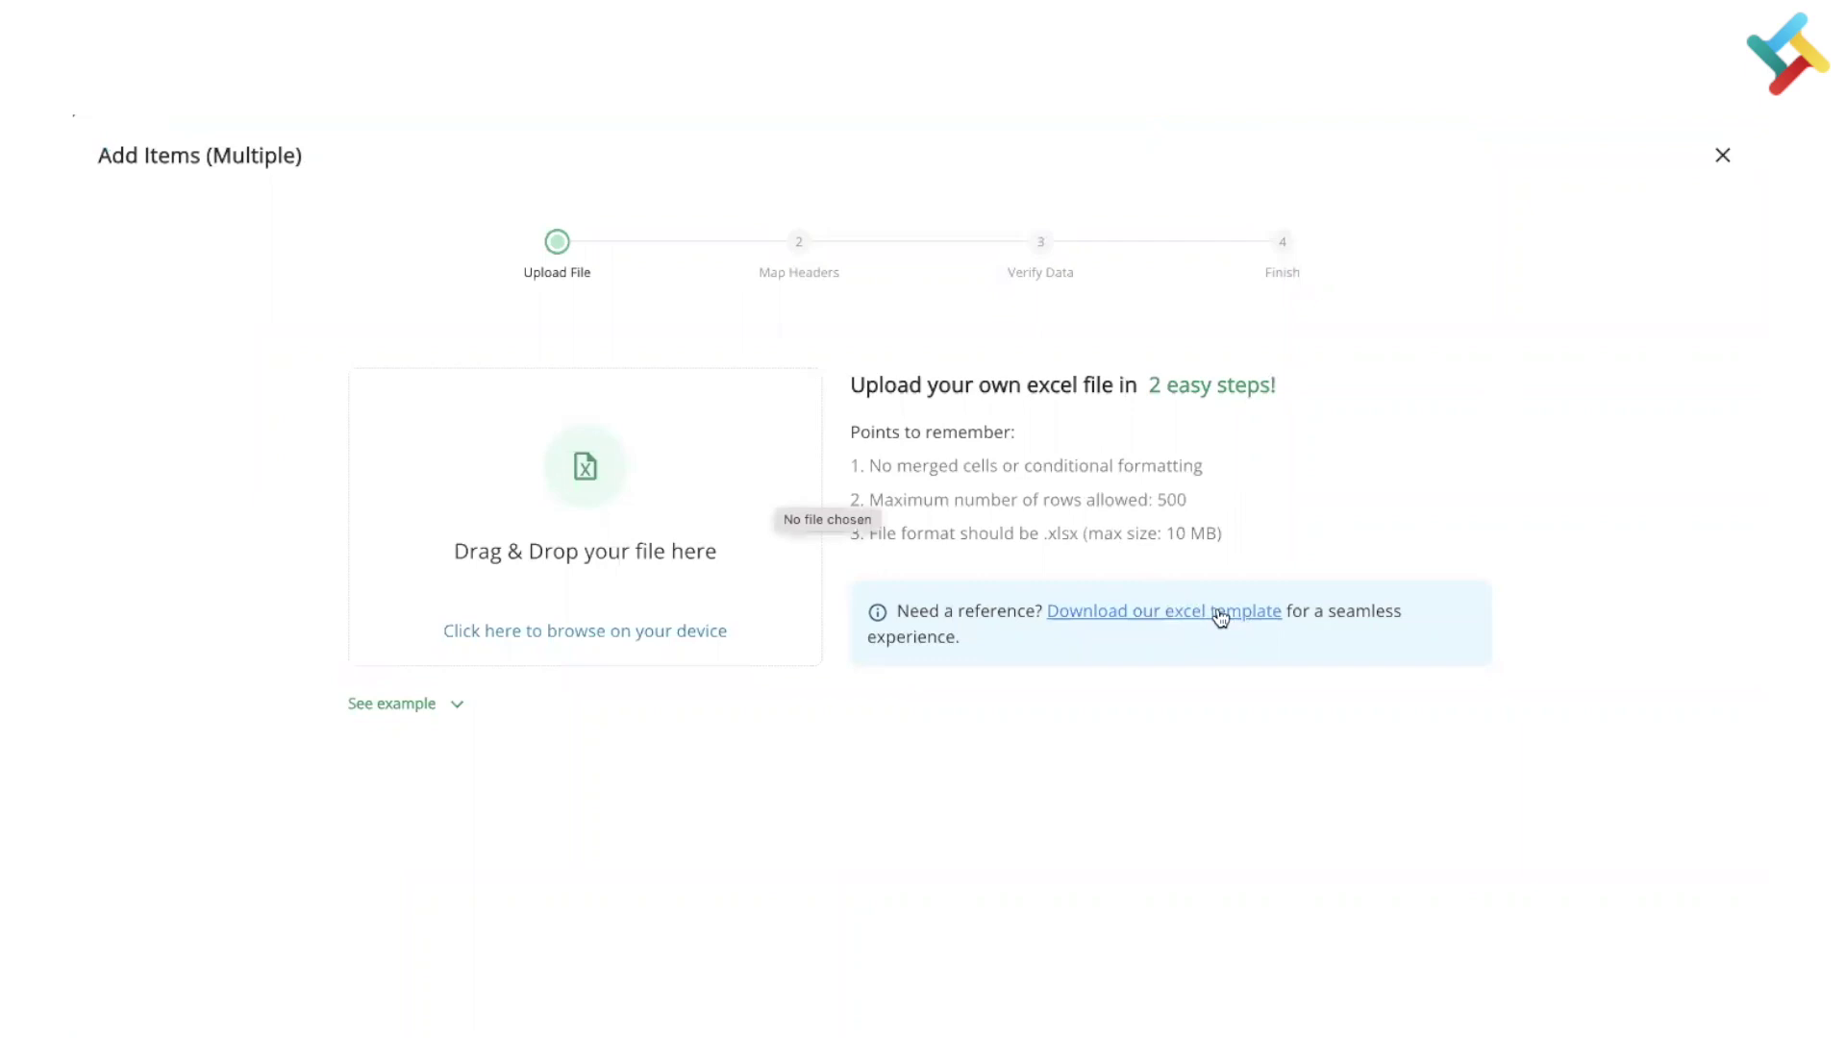
click(1724, 158)
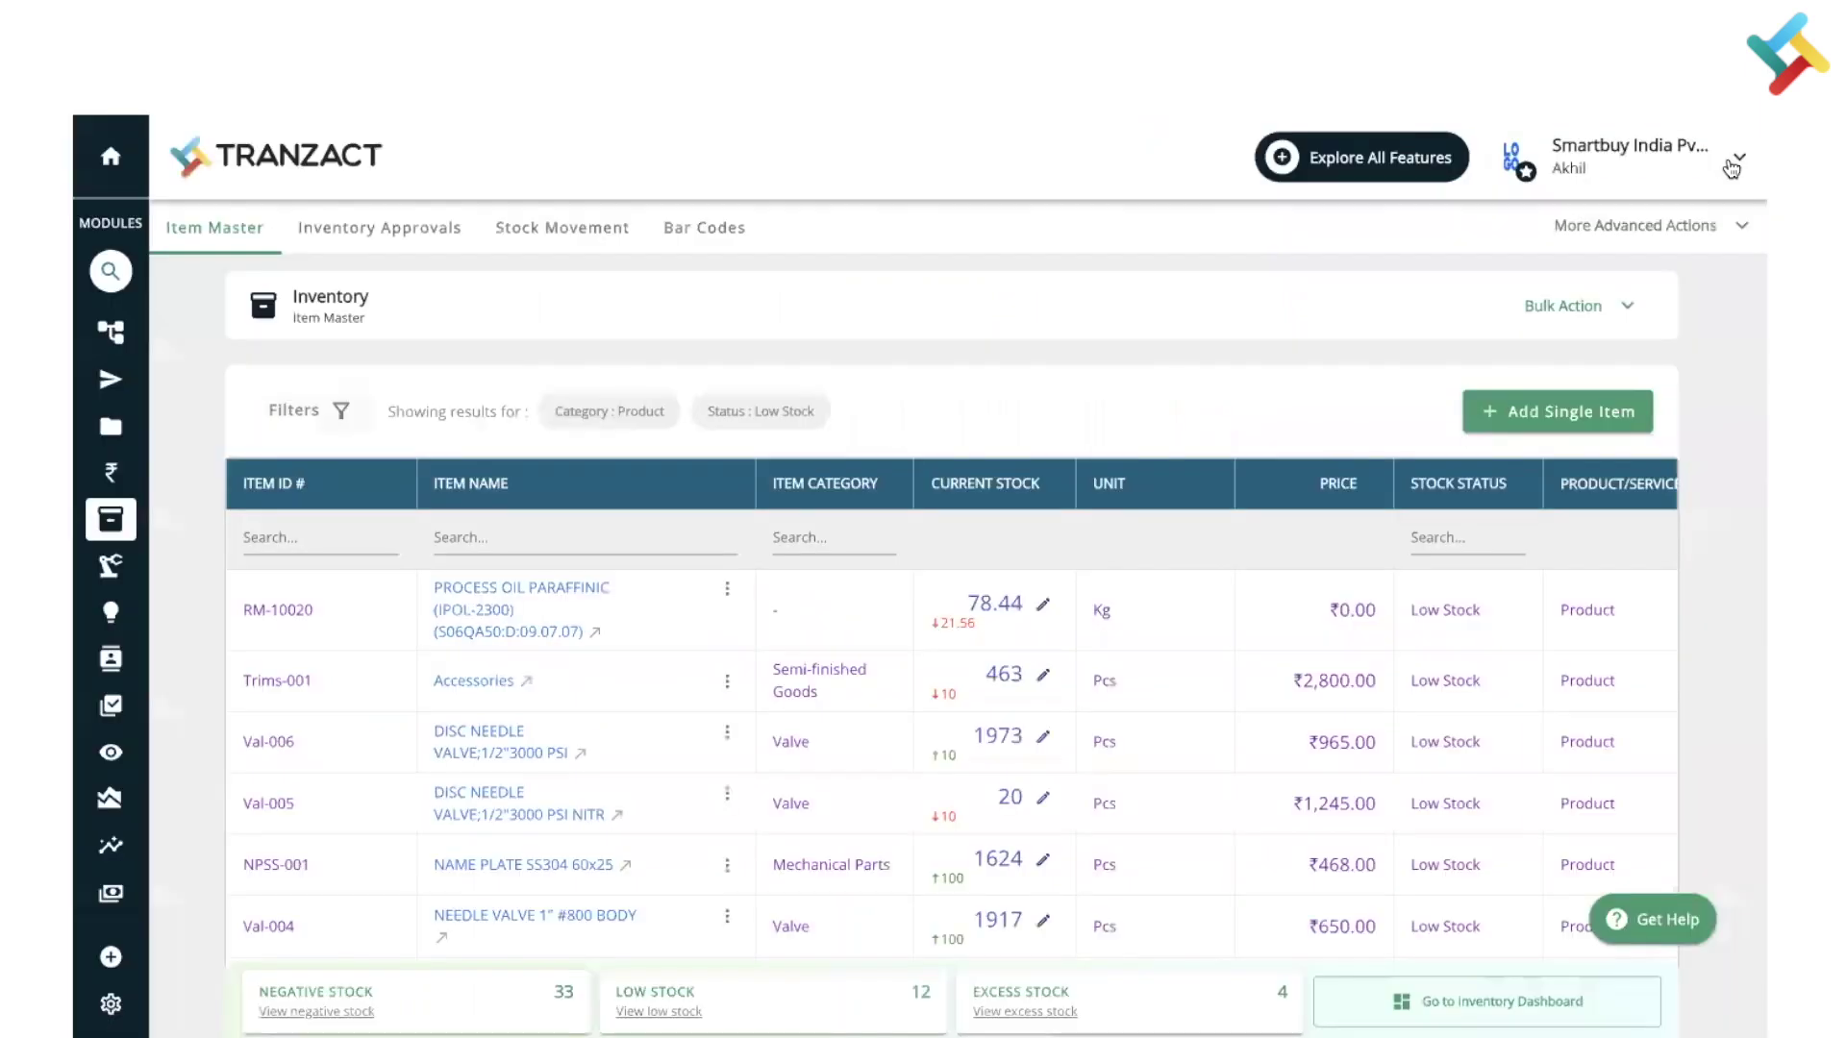
click(1576, 306)
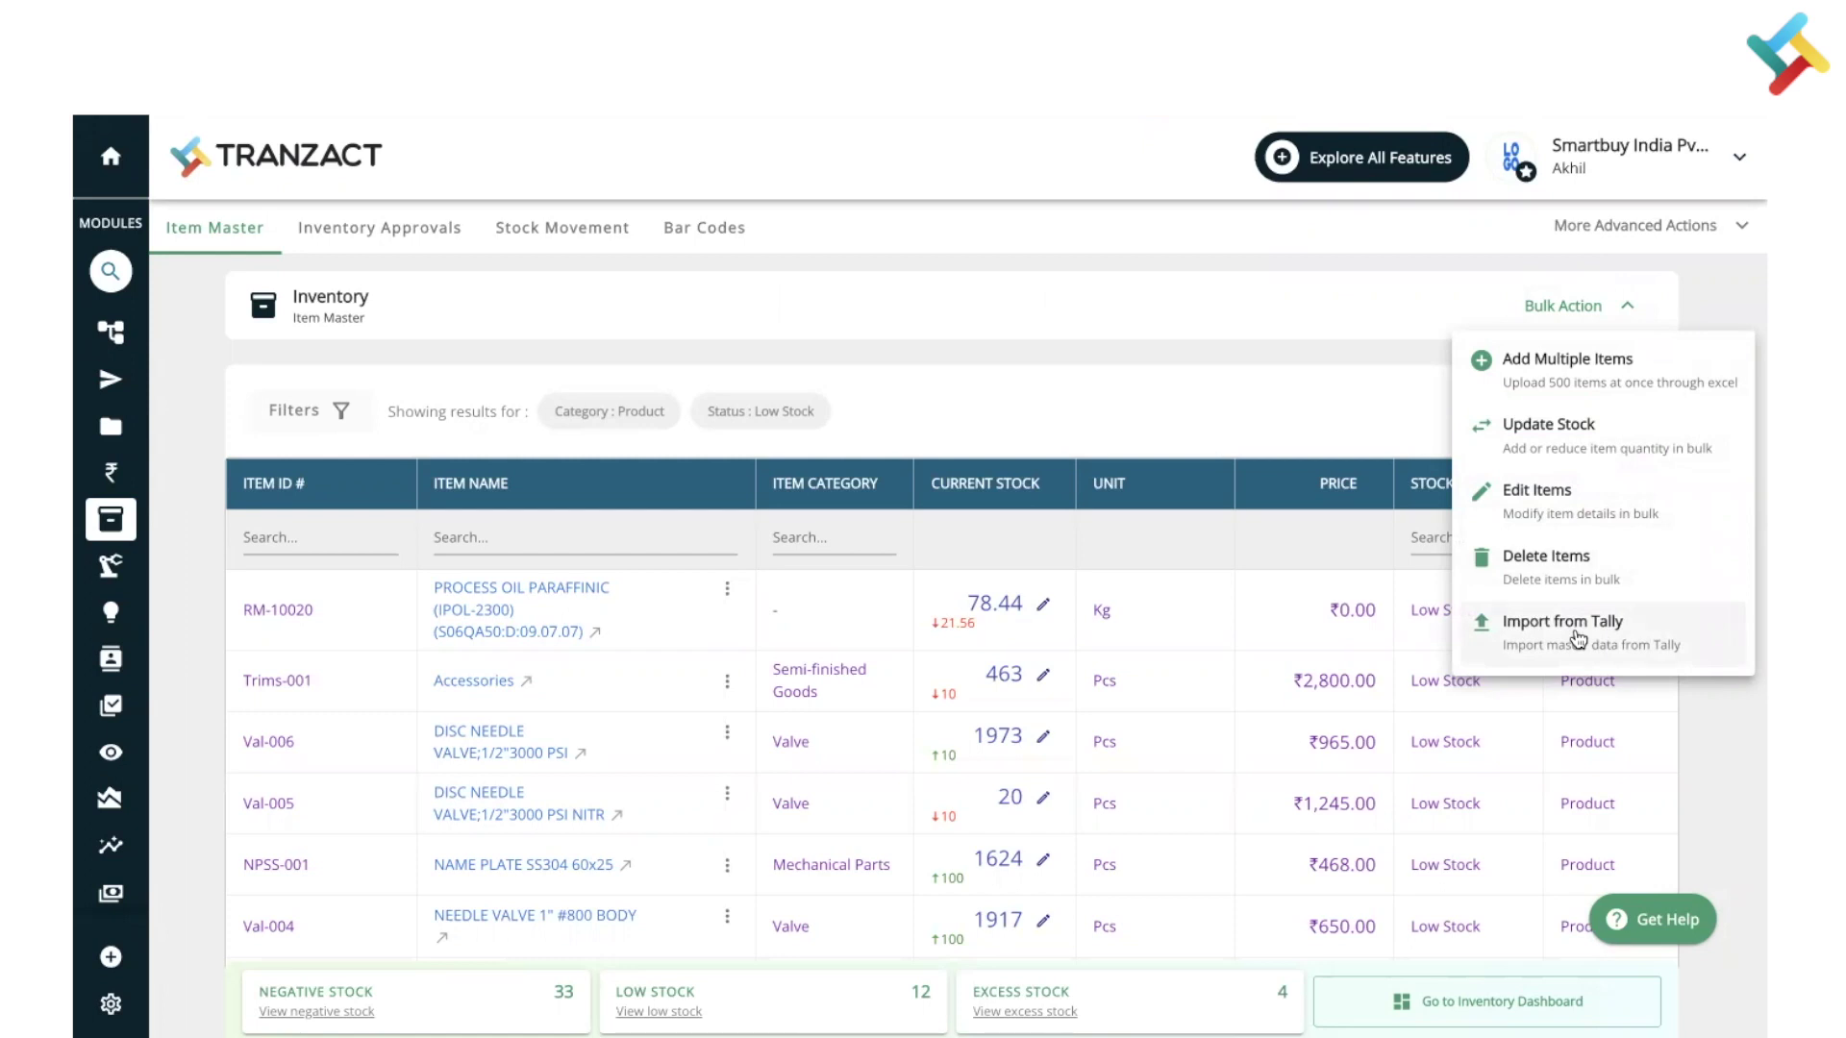
click(1262, 280)
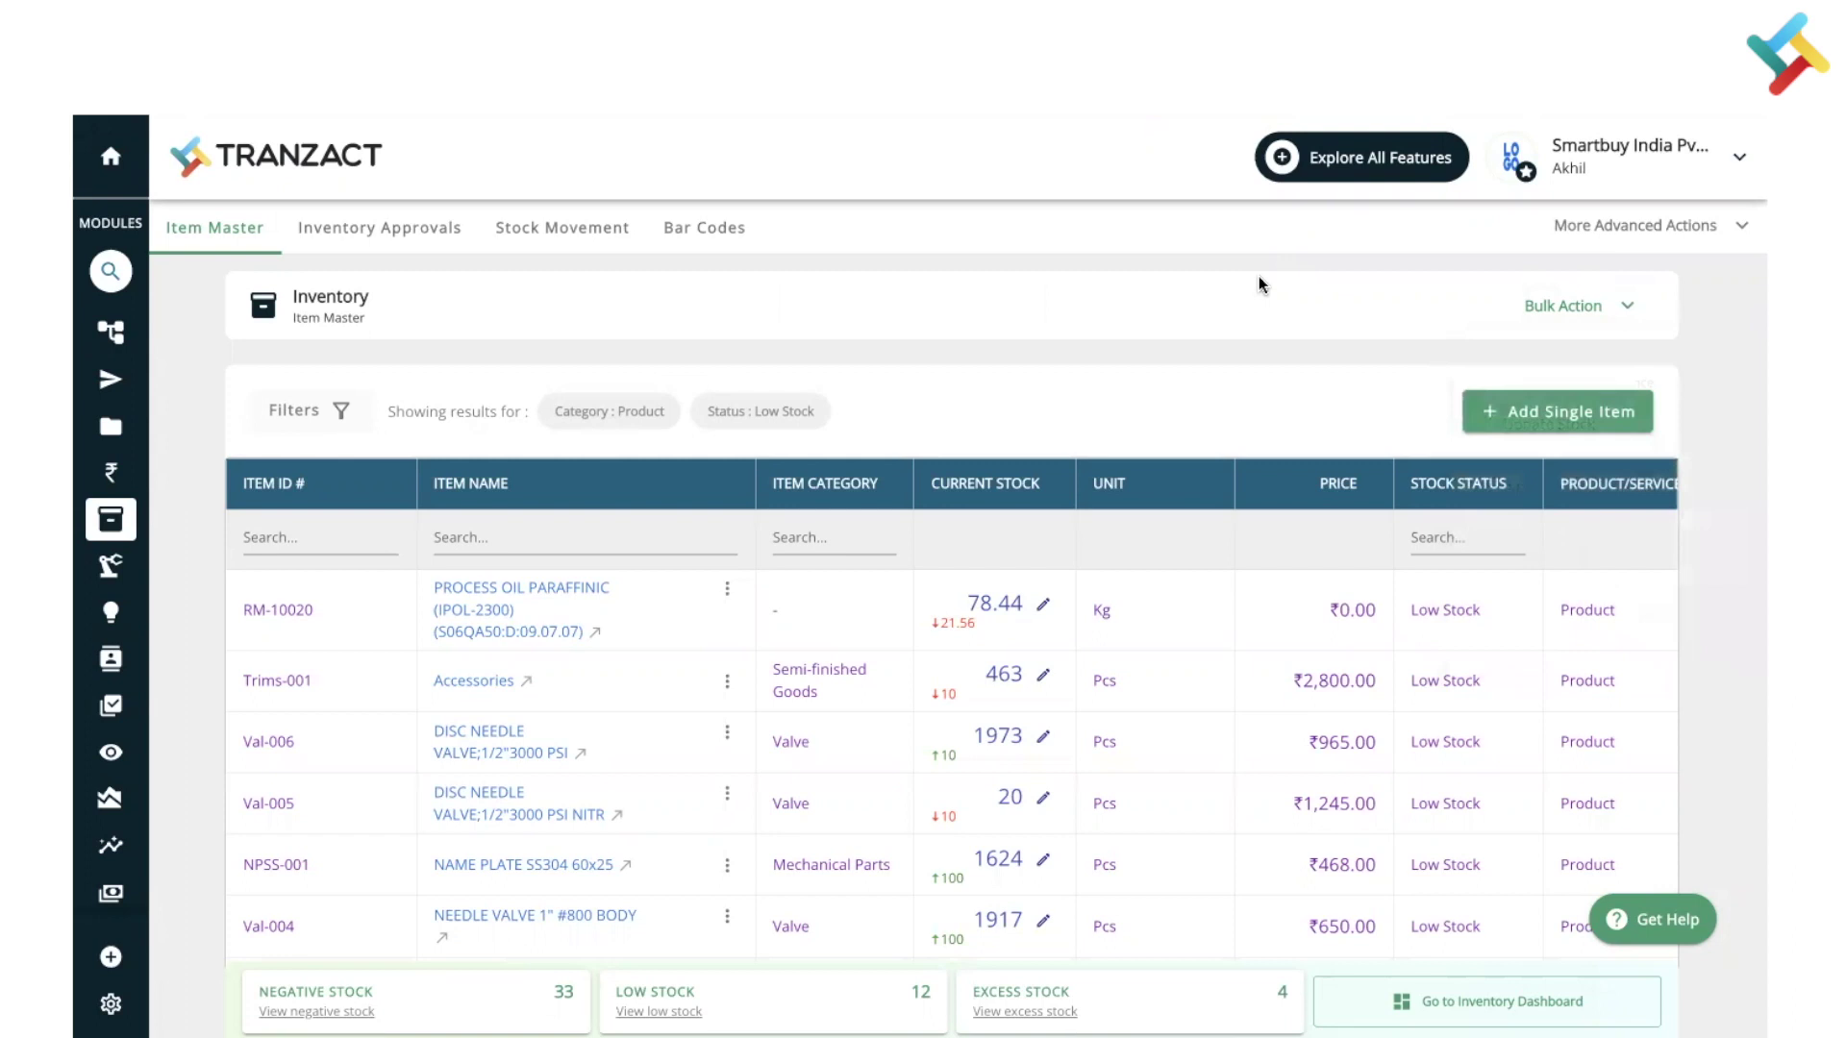
click(1638, 227)
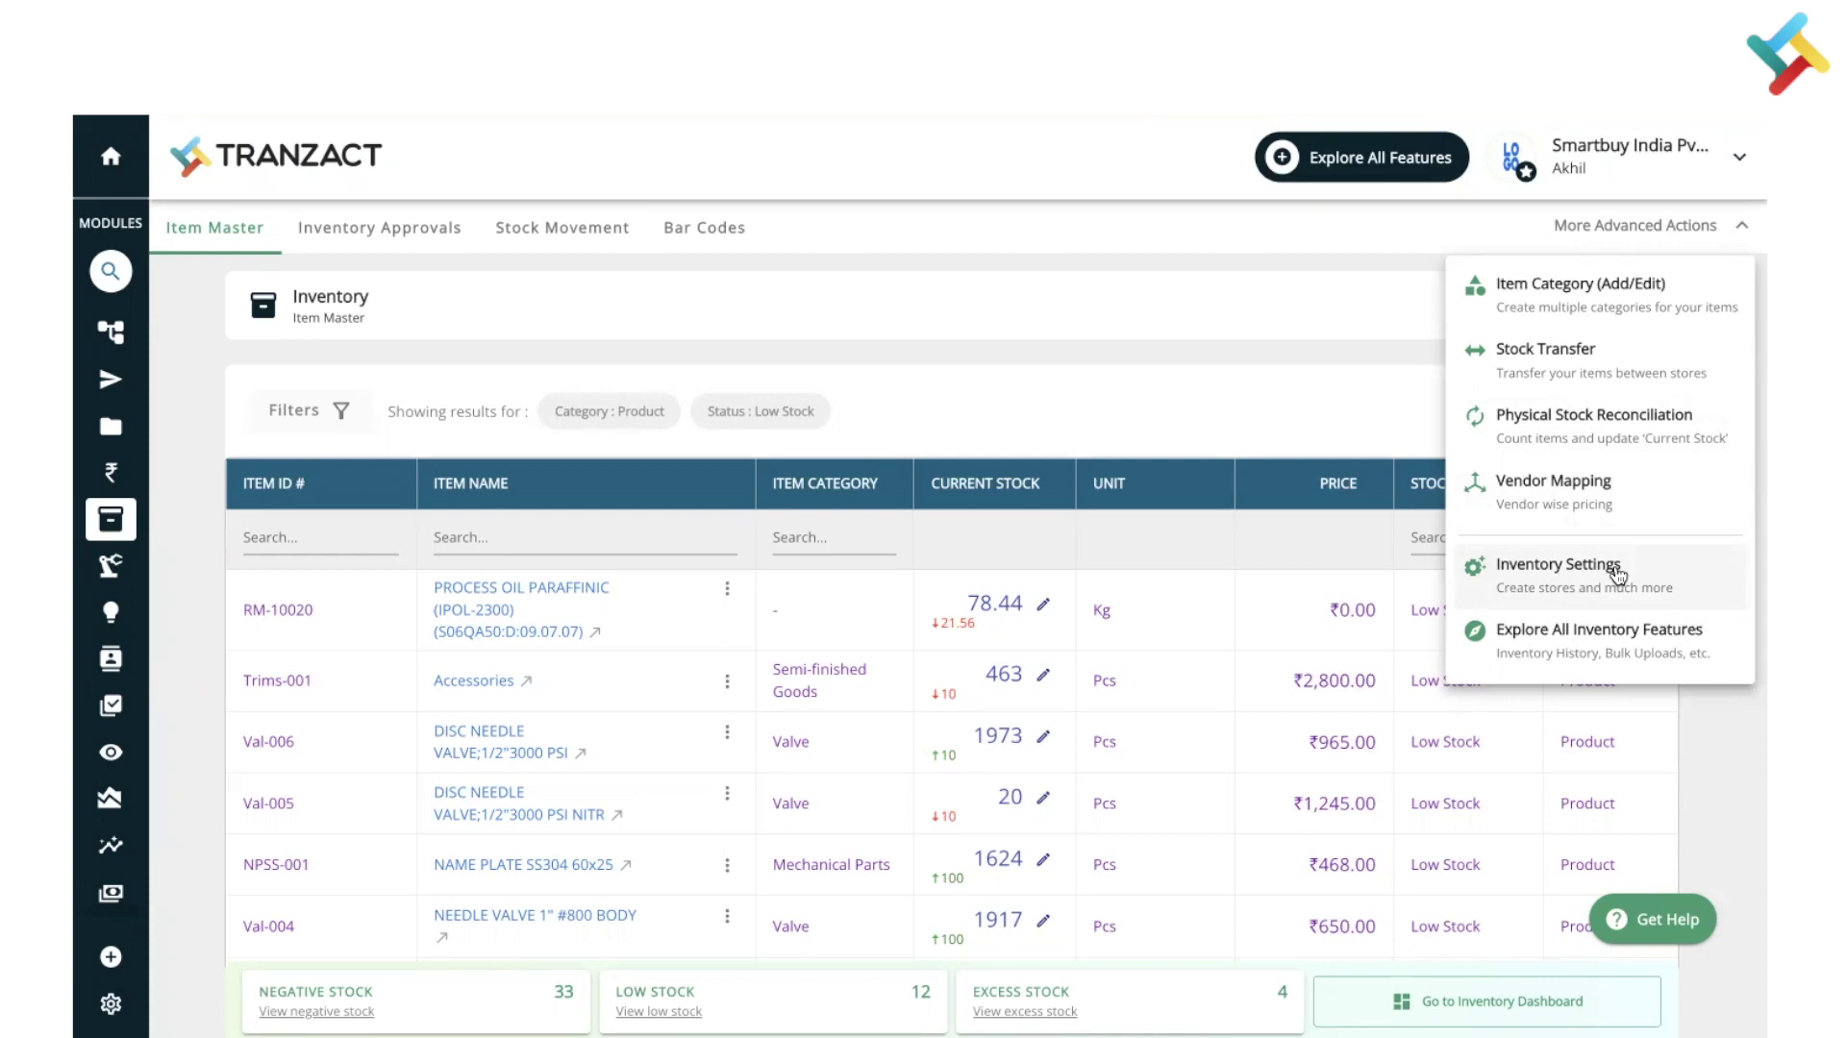
Step: Close the actions list and scroll the table right to reveal the Tax through COLOR columns
click(1262, 353)
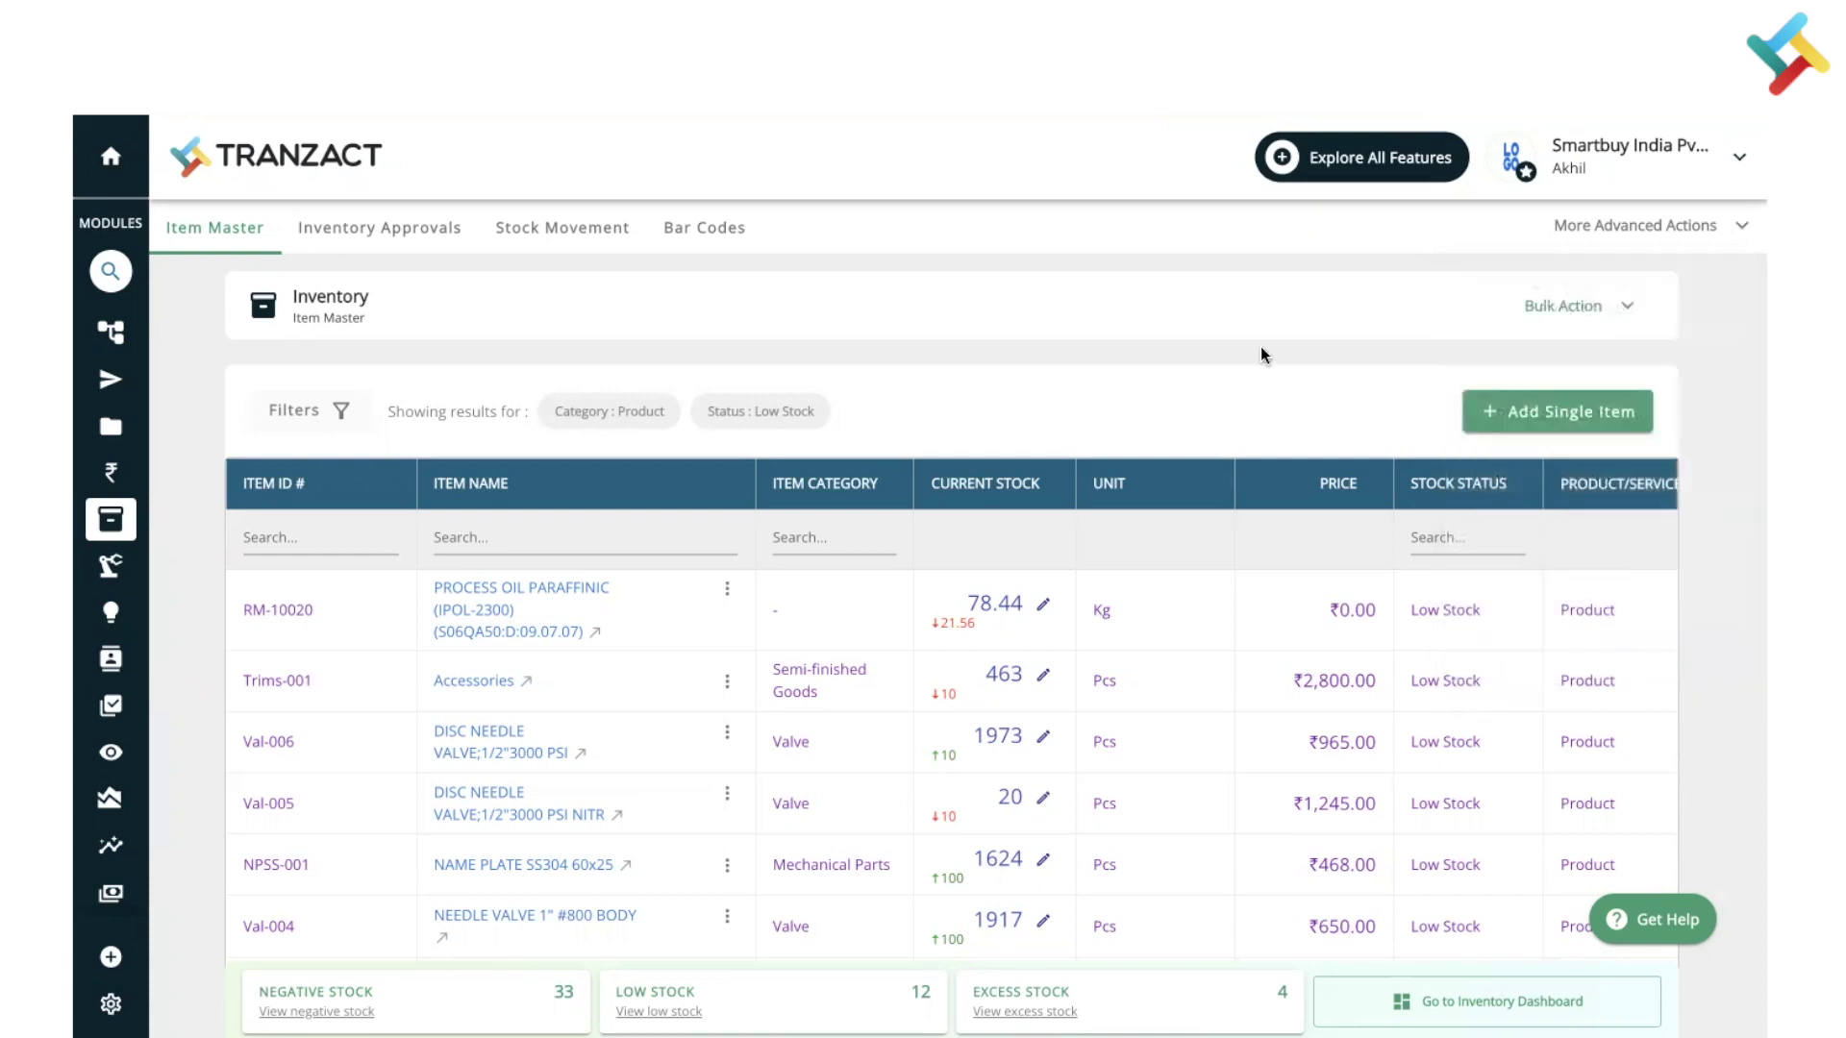
scroll(1183, 717, down, 5)
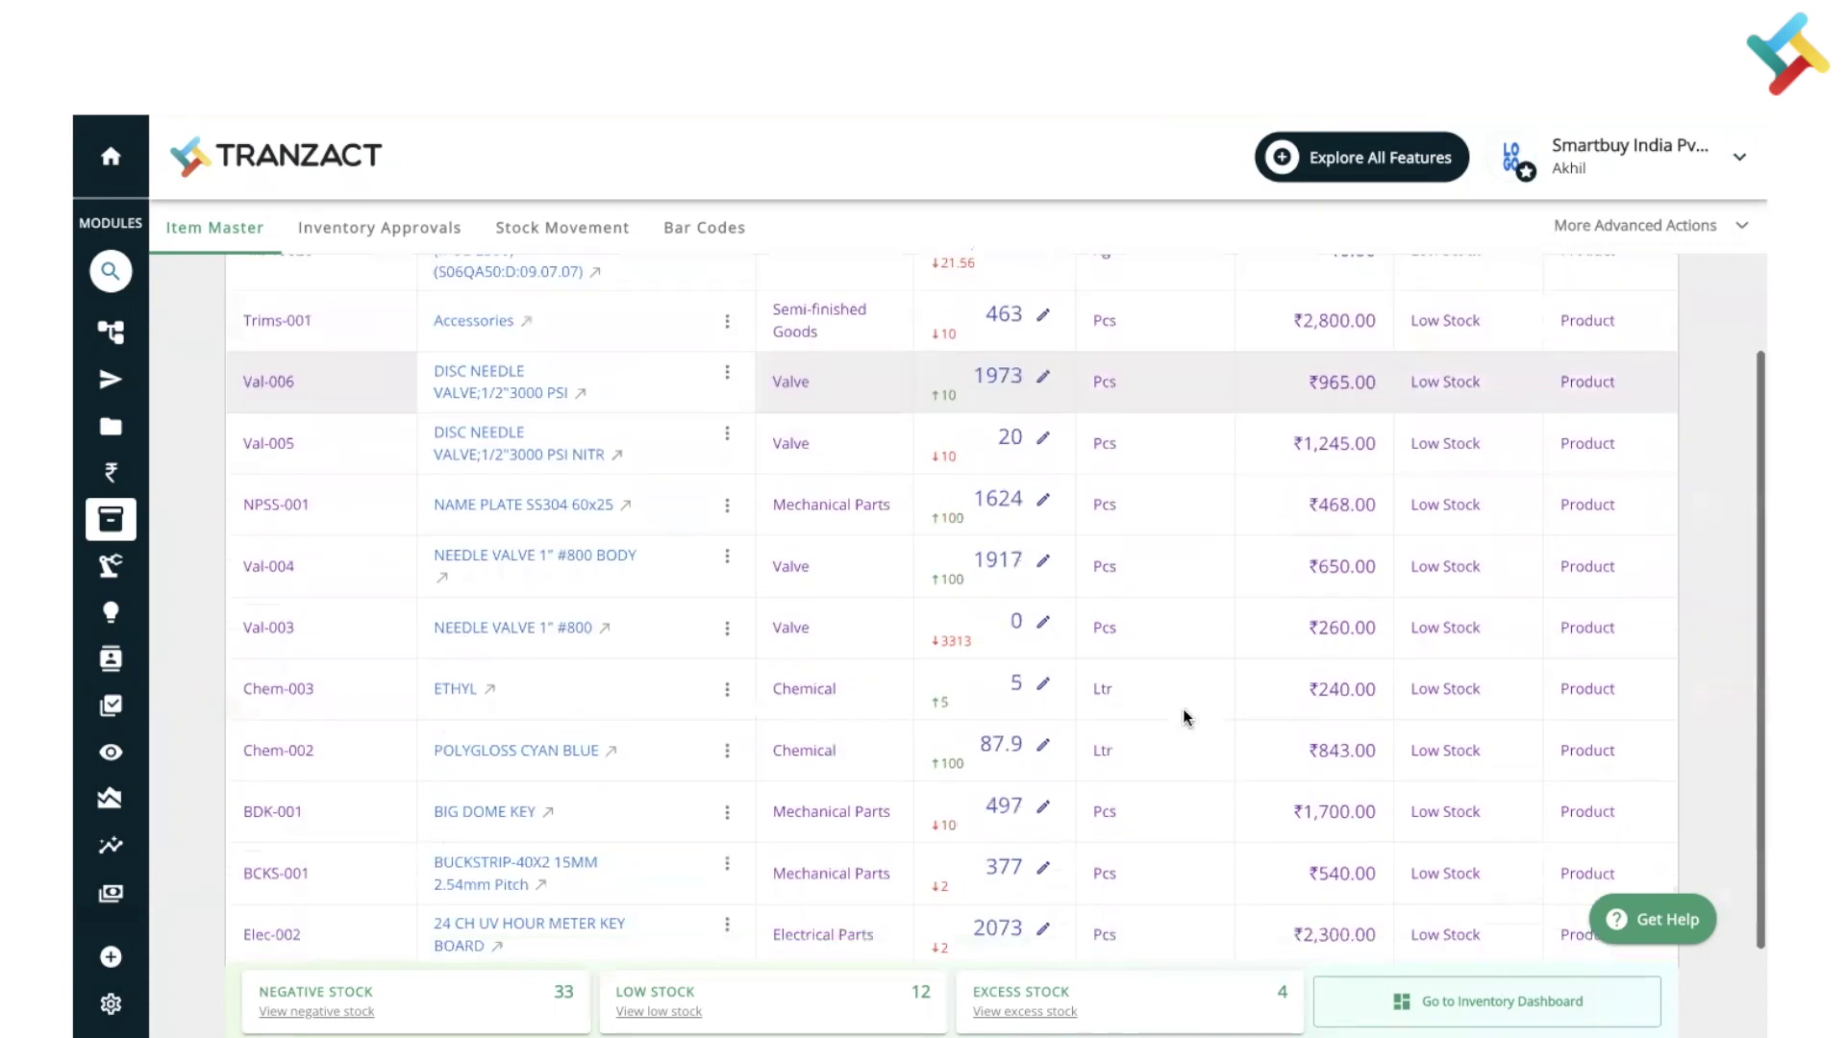
scroll(1183, 717, up, 5)
scroll(1182, 712, right, 5)
scroll(1182, 708, left, 5)
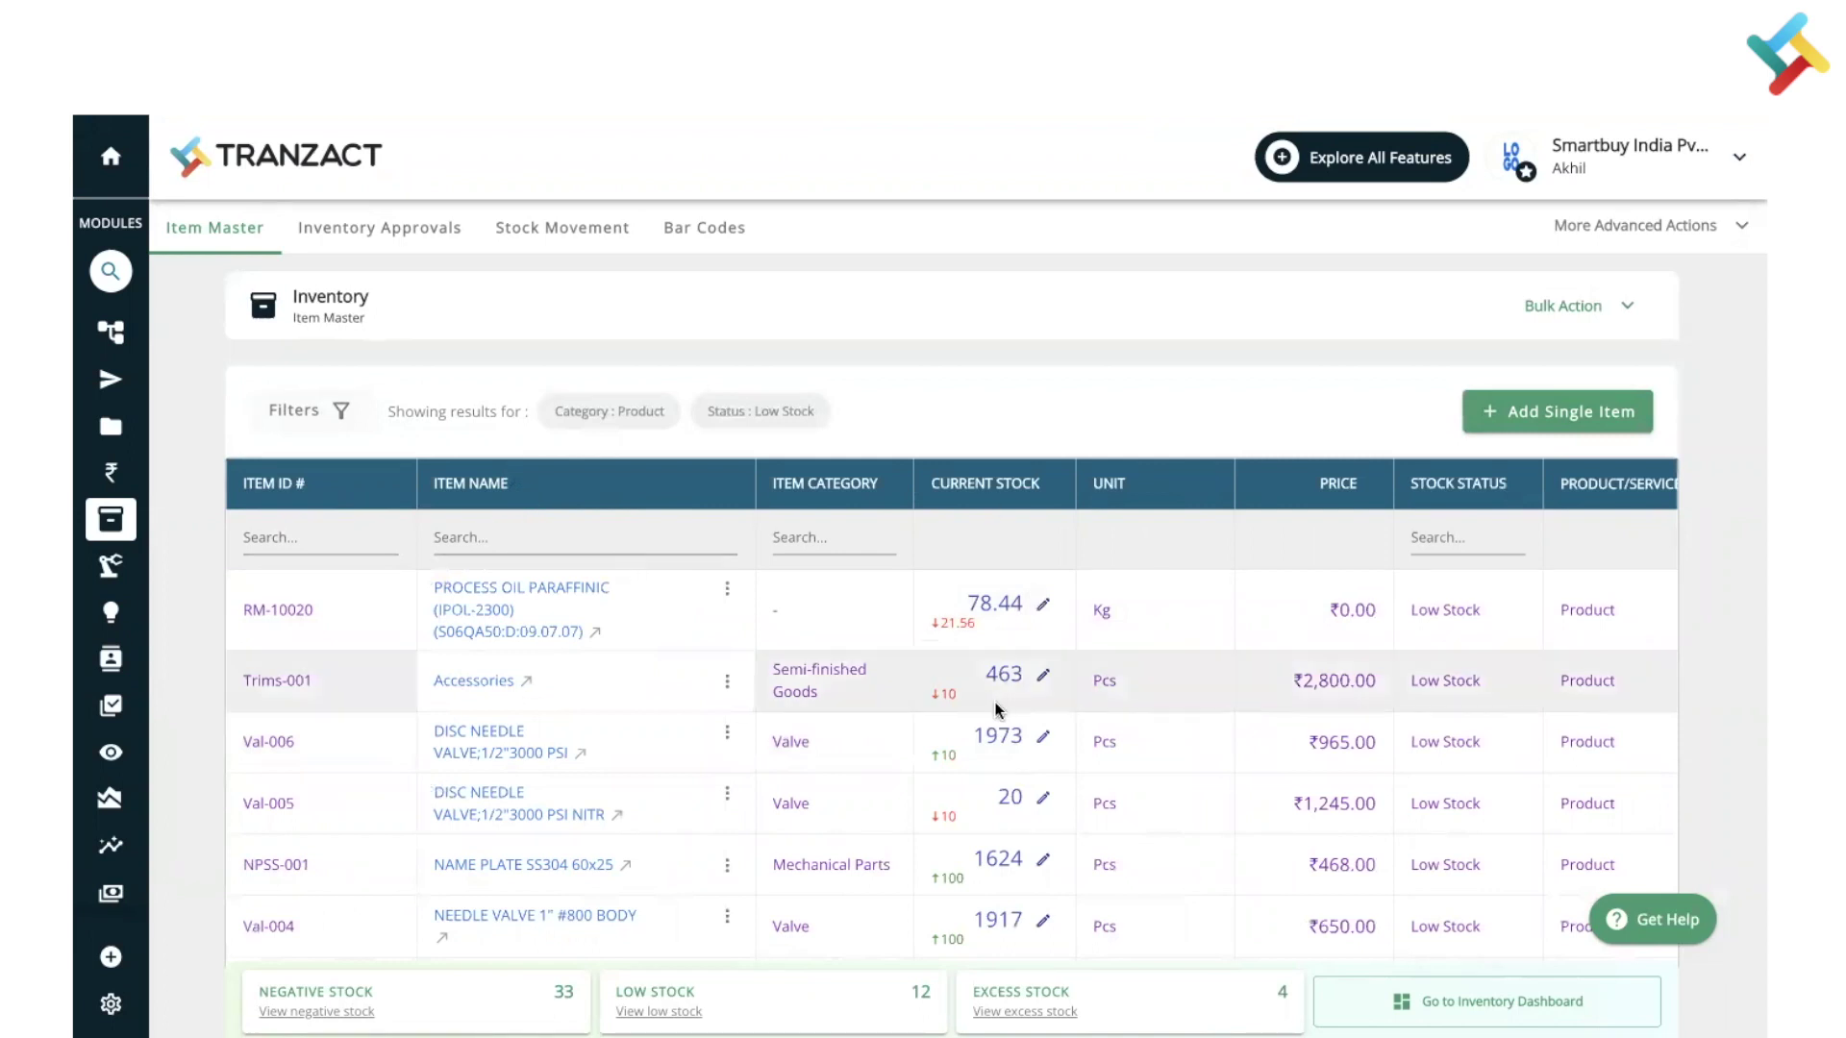
scroll(995, 707, right, 5)
scroll(995, 702, right, 1)
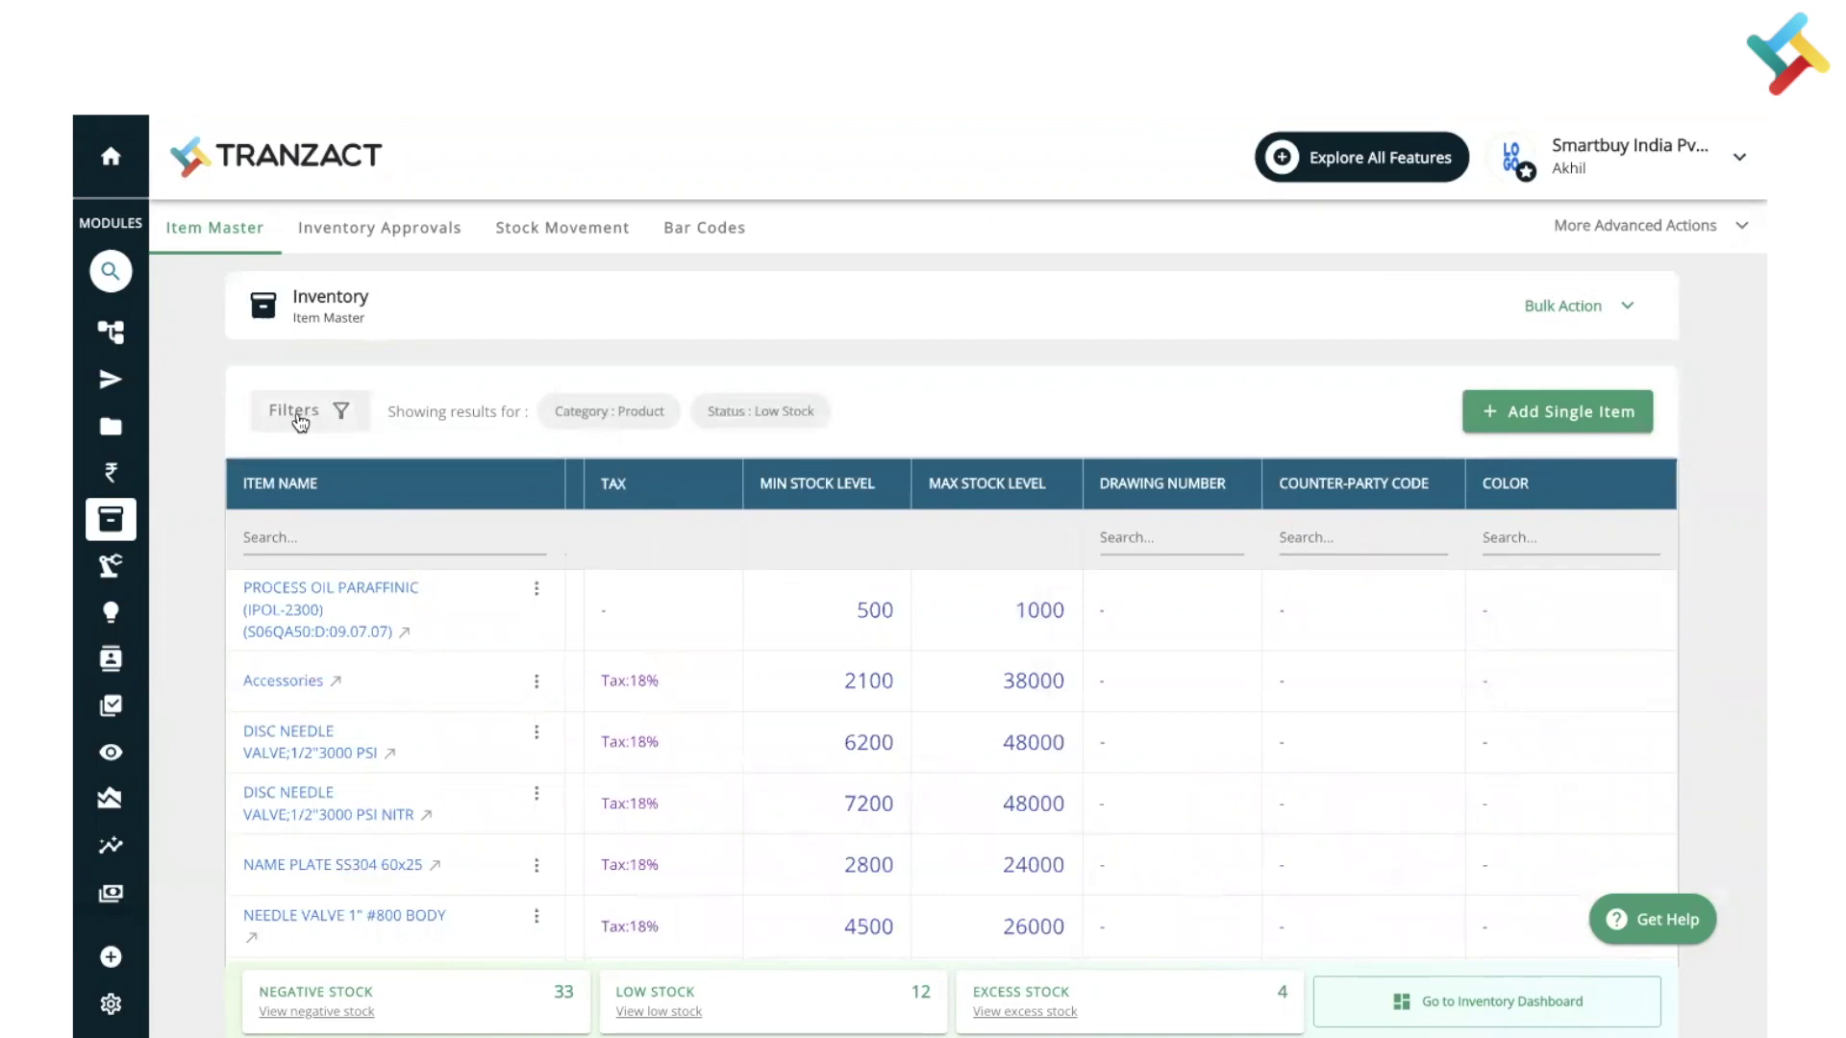
Step: In Filters, leave Store empty and keep Category Product and Status Low Stock
click(298, 413)
click(1591, 304)
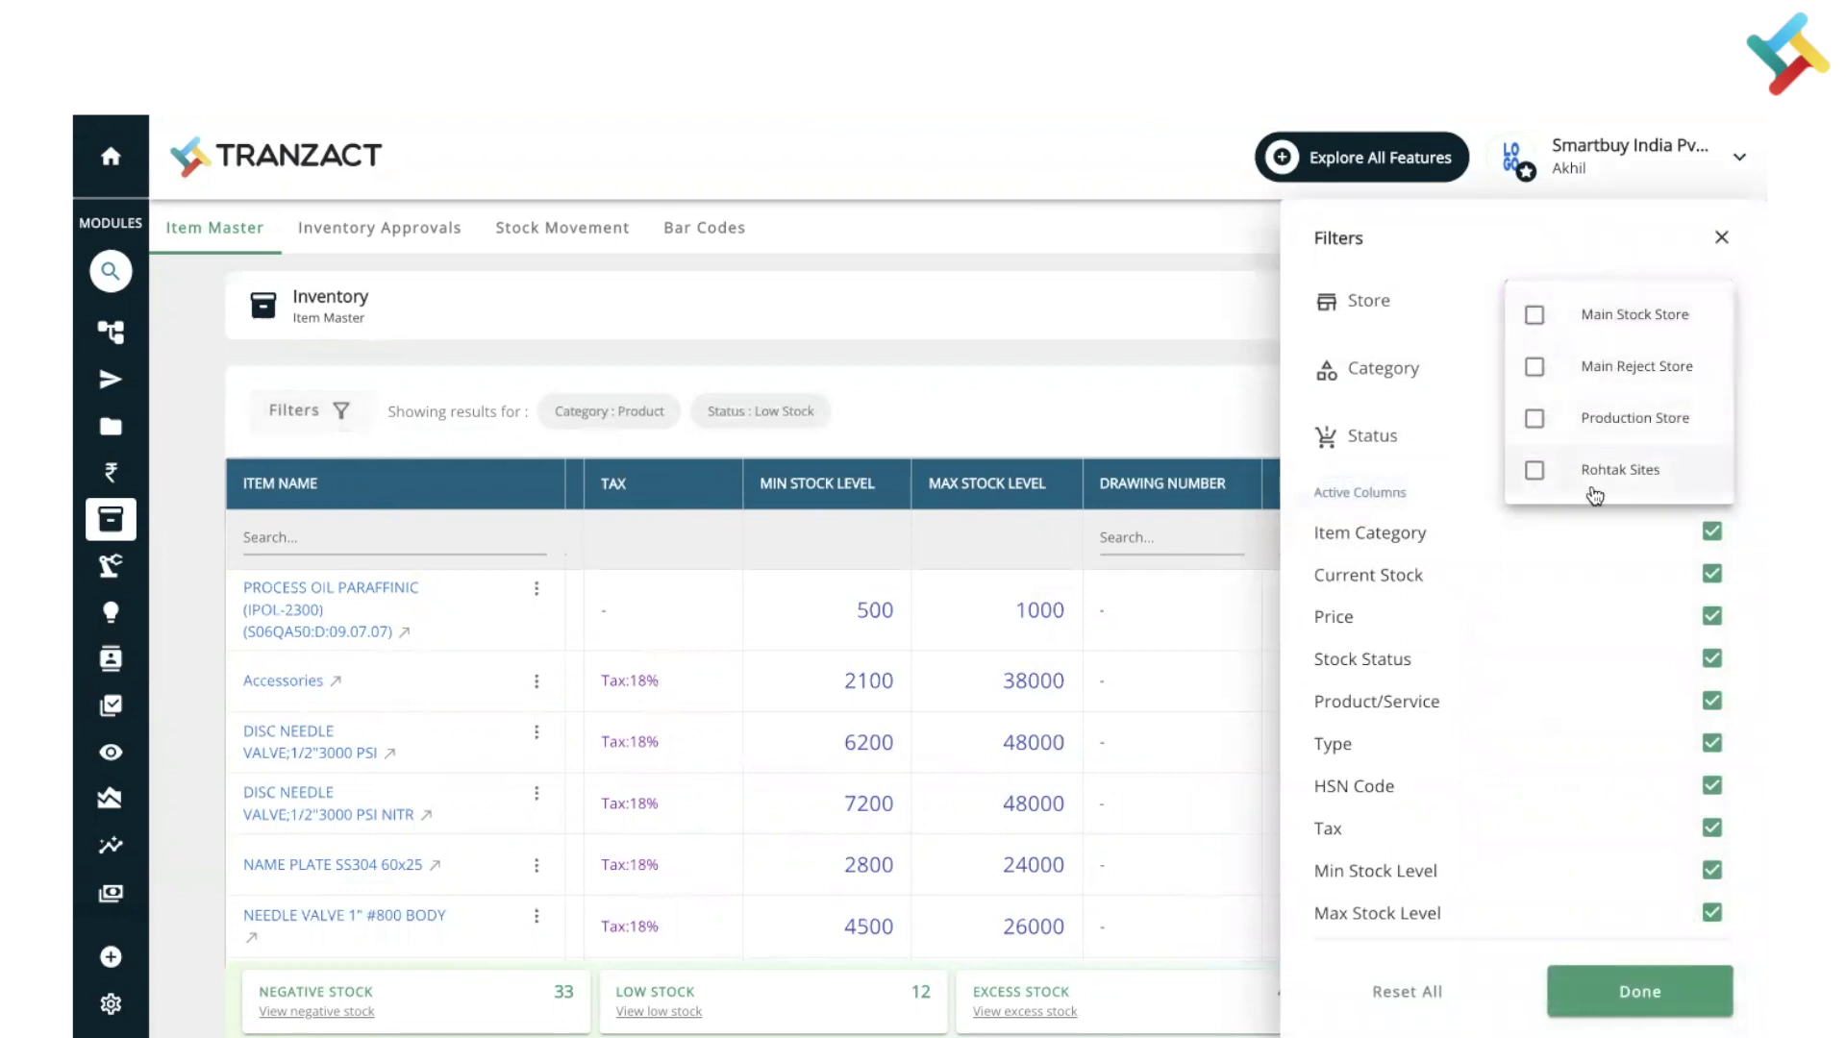
click(1493, 378)
click(1573, 369)
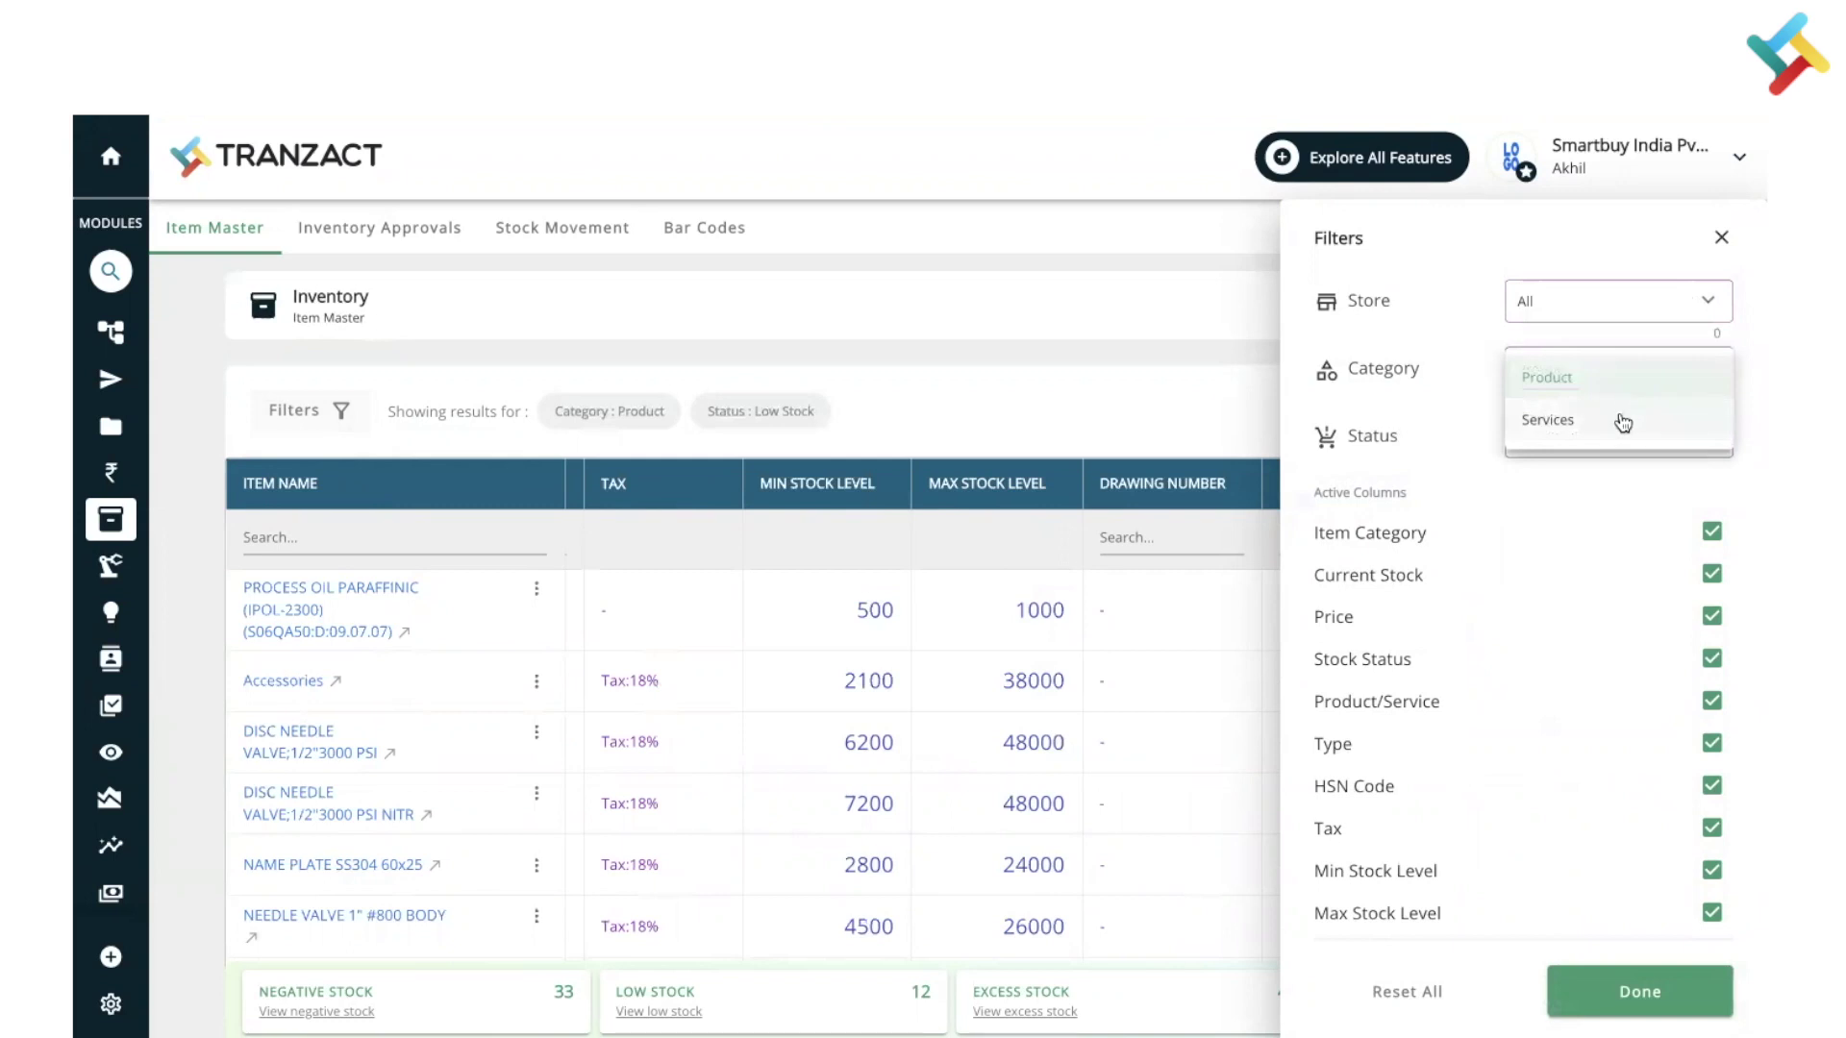
click(1457, 415)
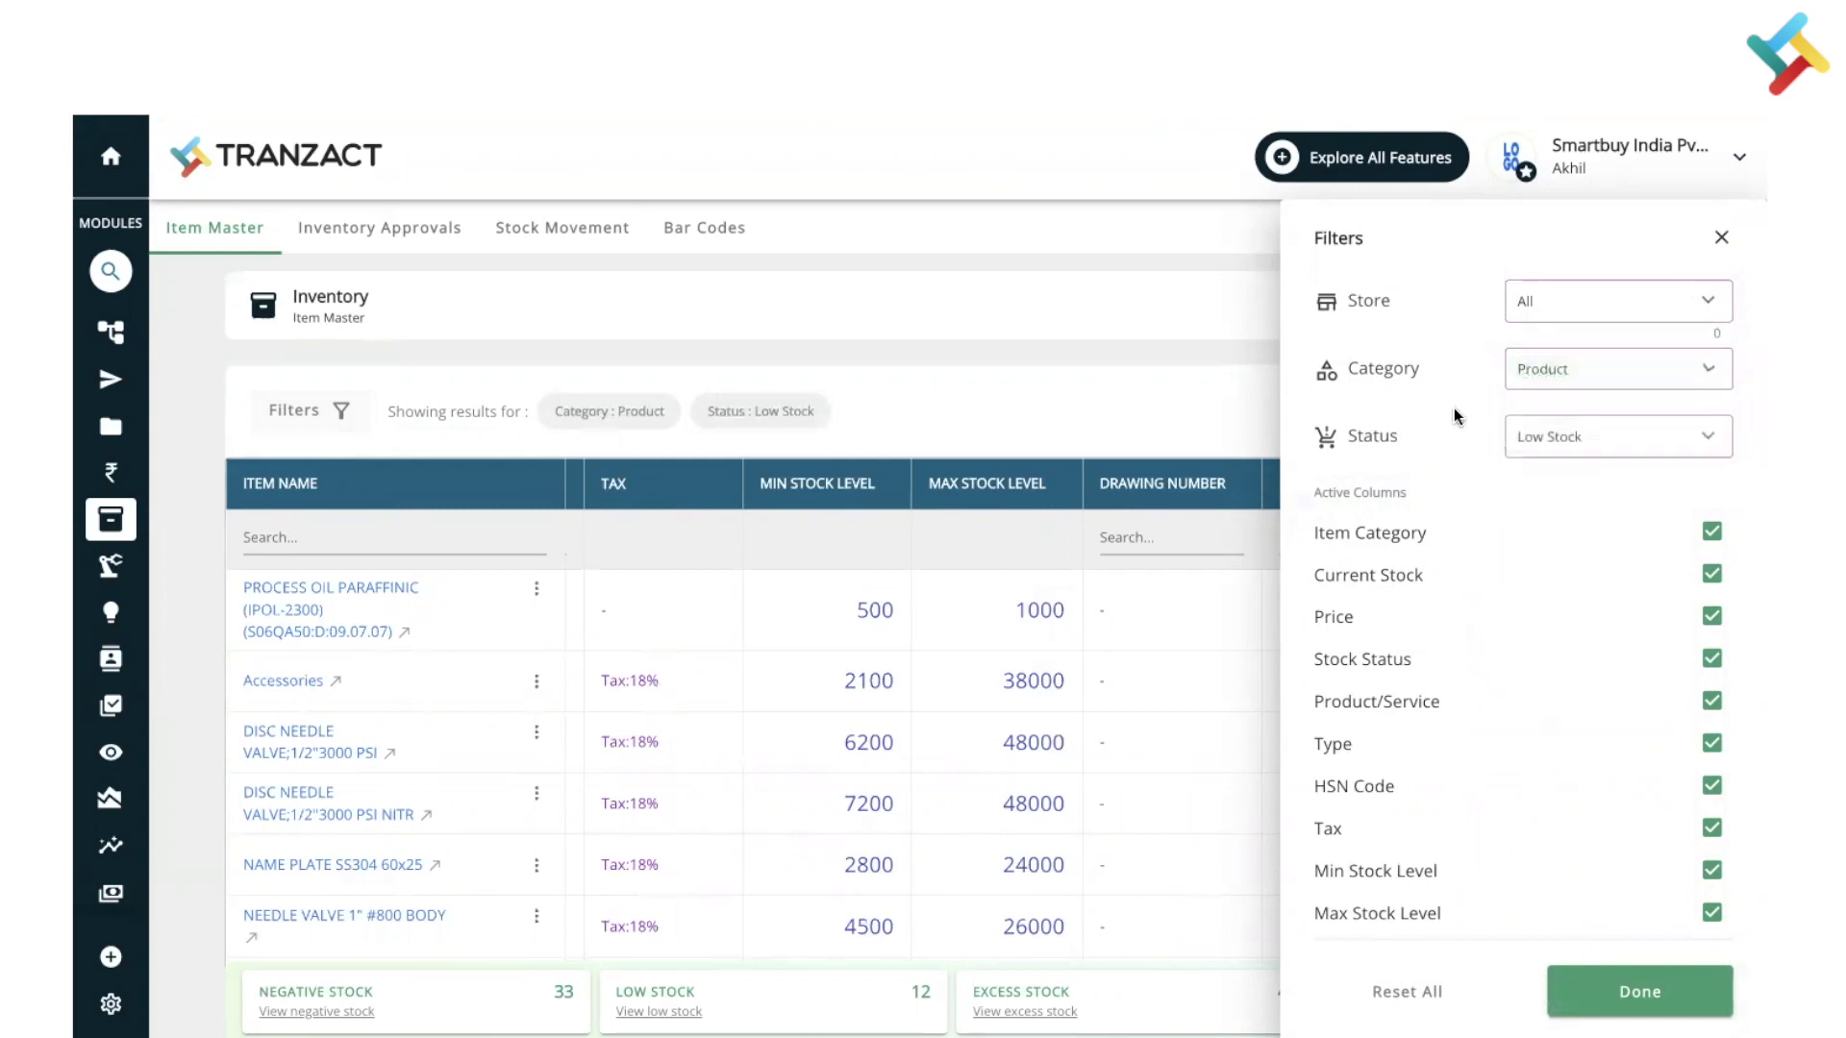
click(1588, 456)
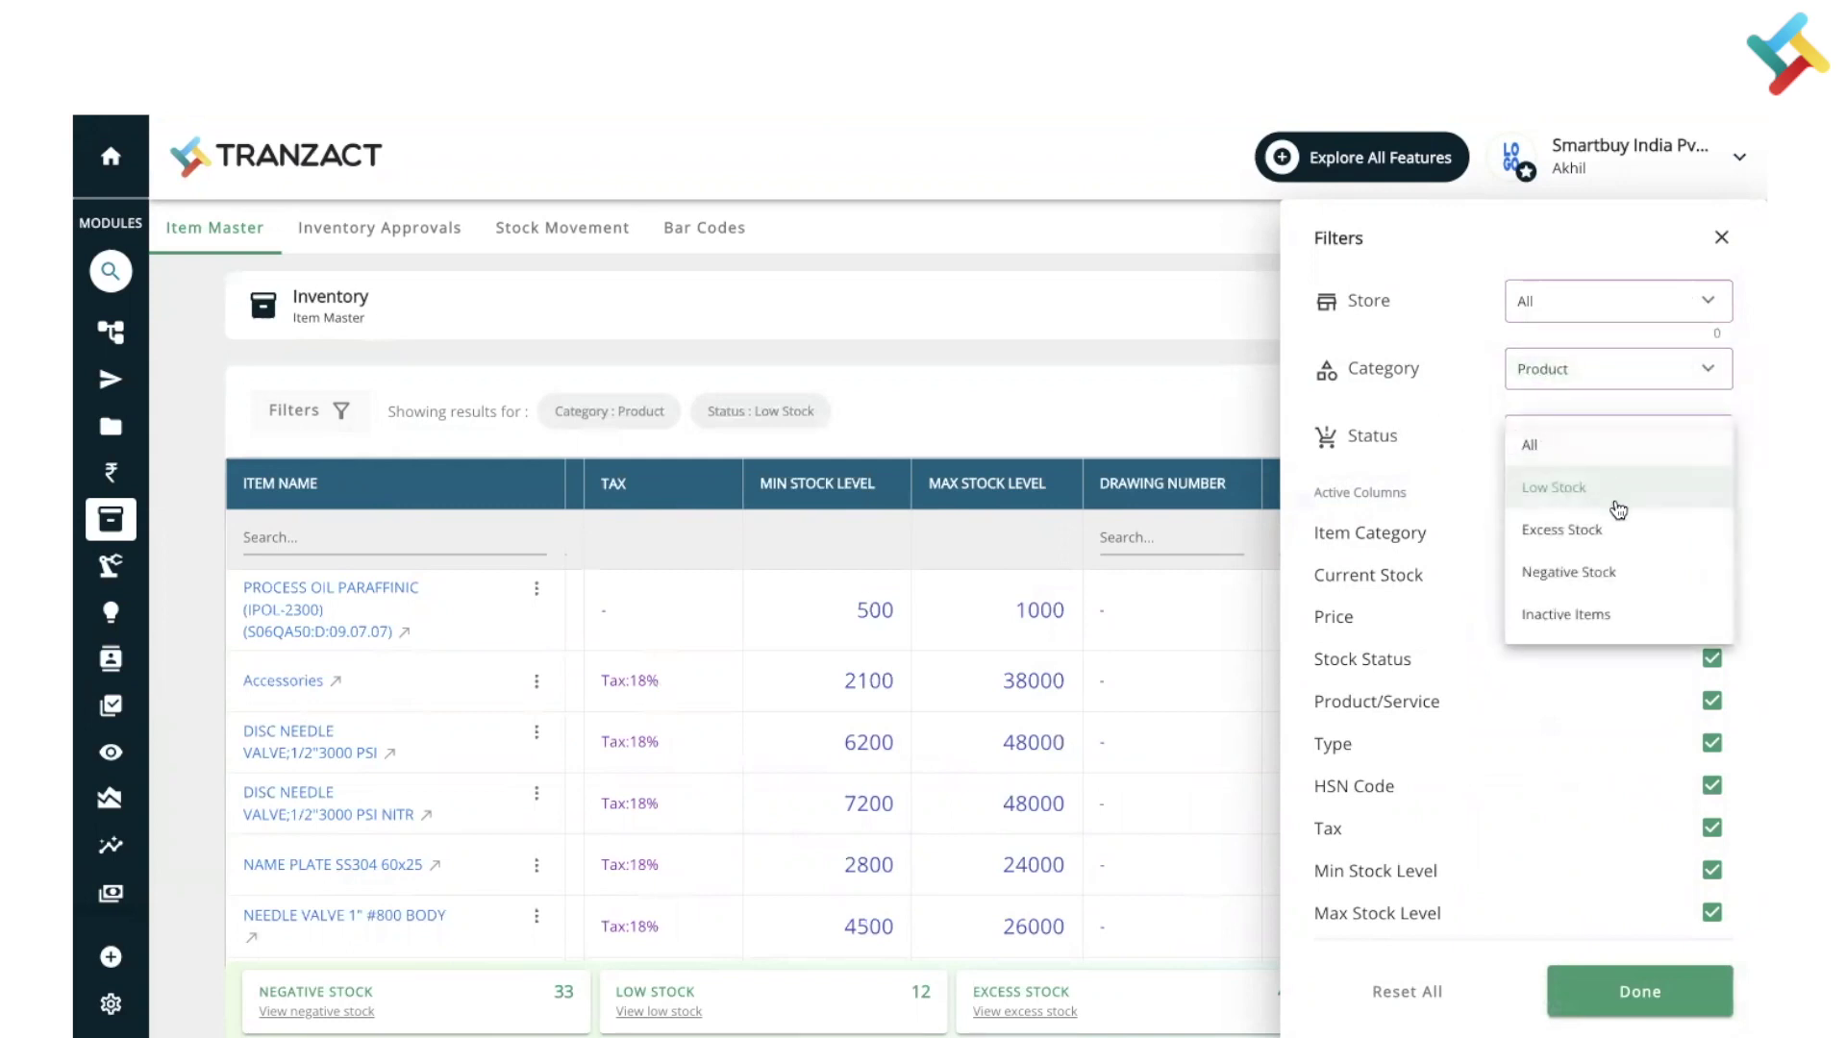
click(1457, 445)
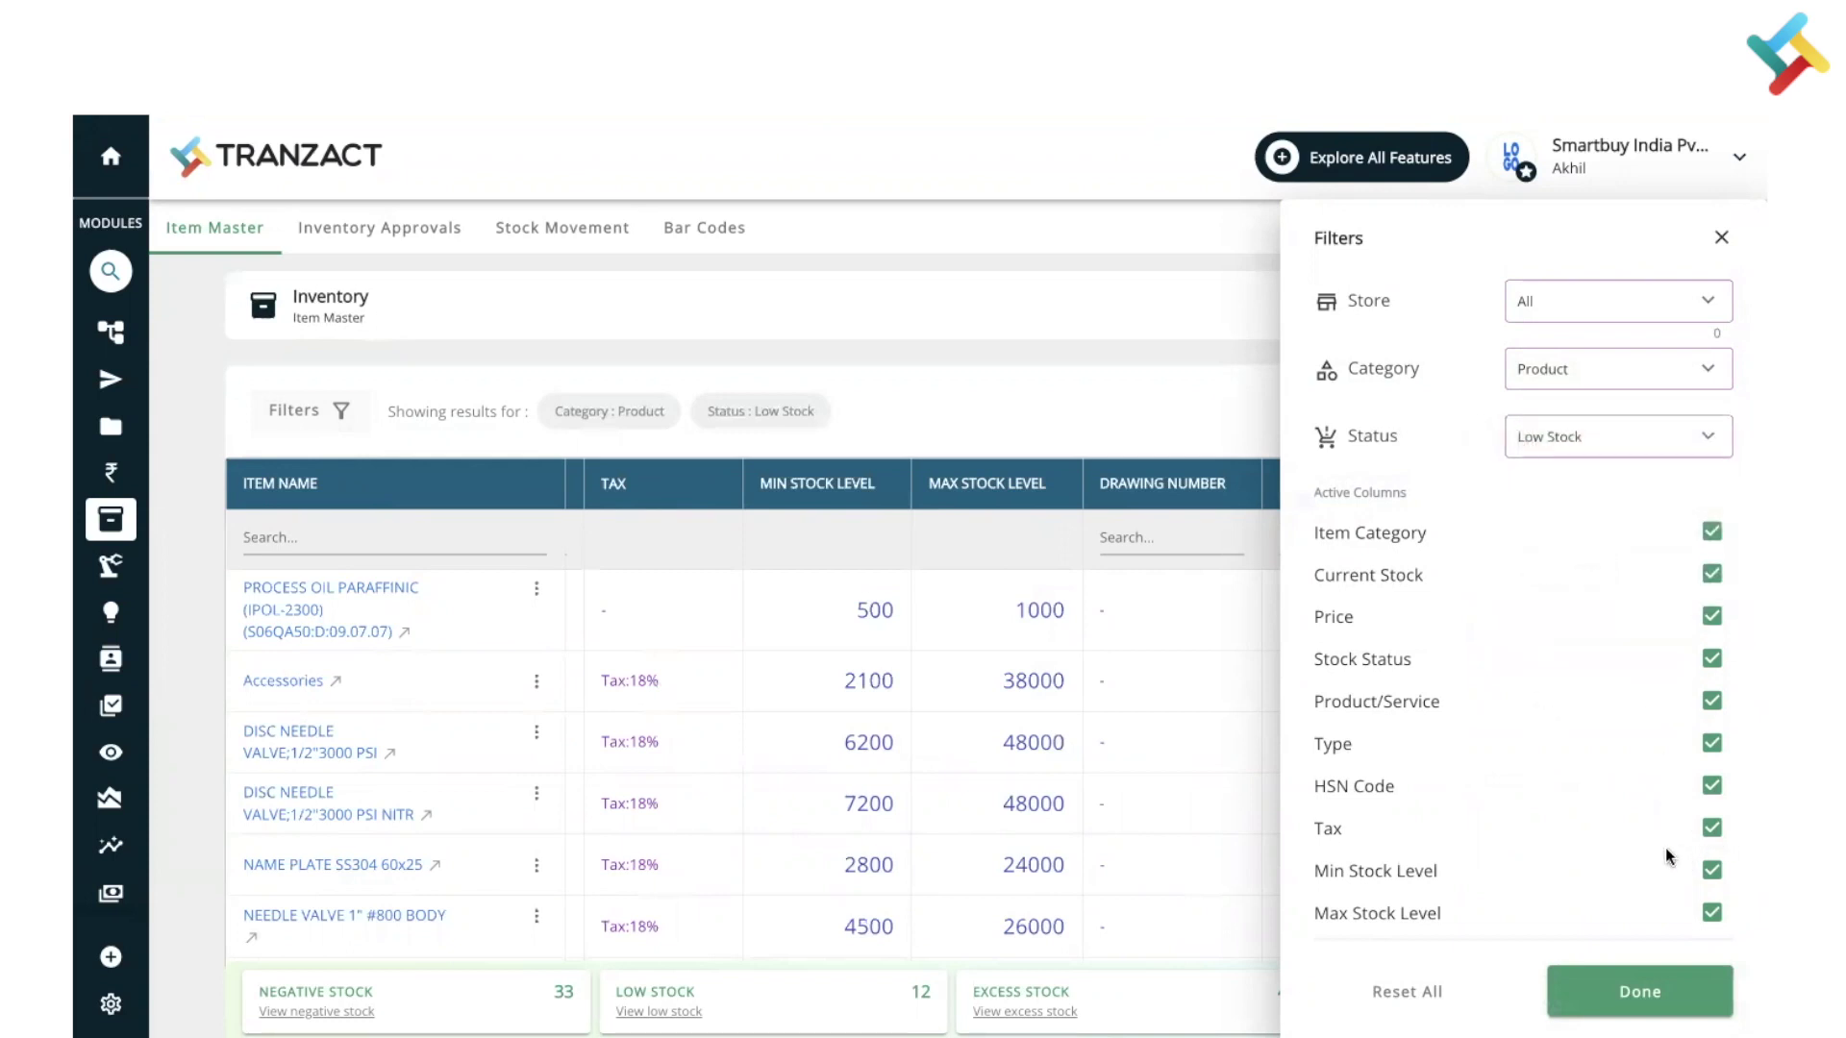
Step: Hide the Type, Product/Service, Stock Status, HSN Code, Tax and Min Stock Level columns
scroll(1665, 851, down, 2)
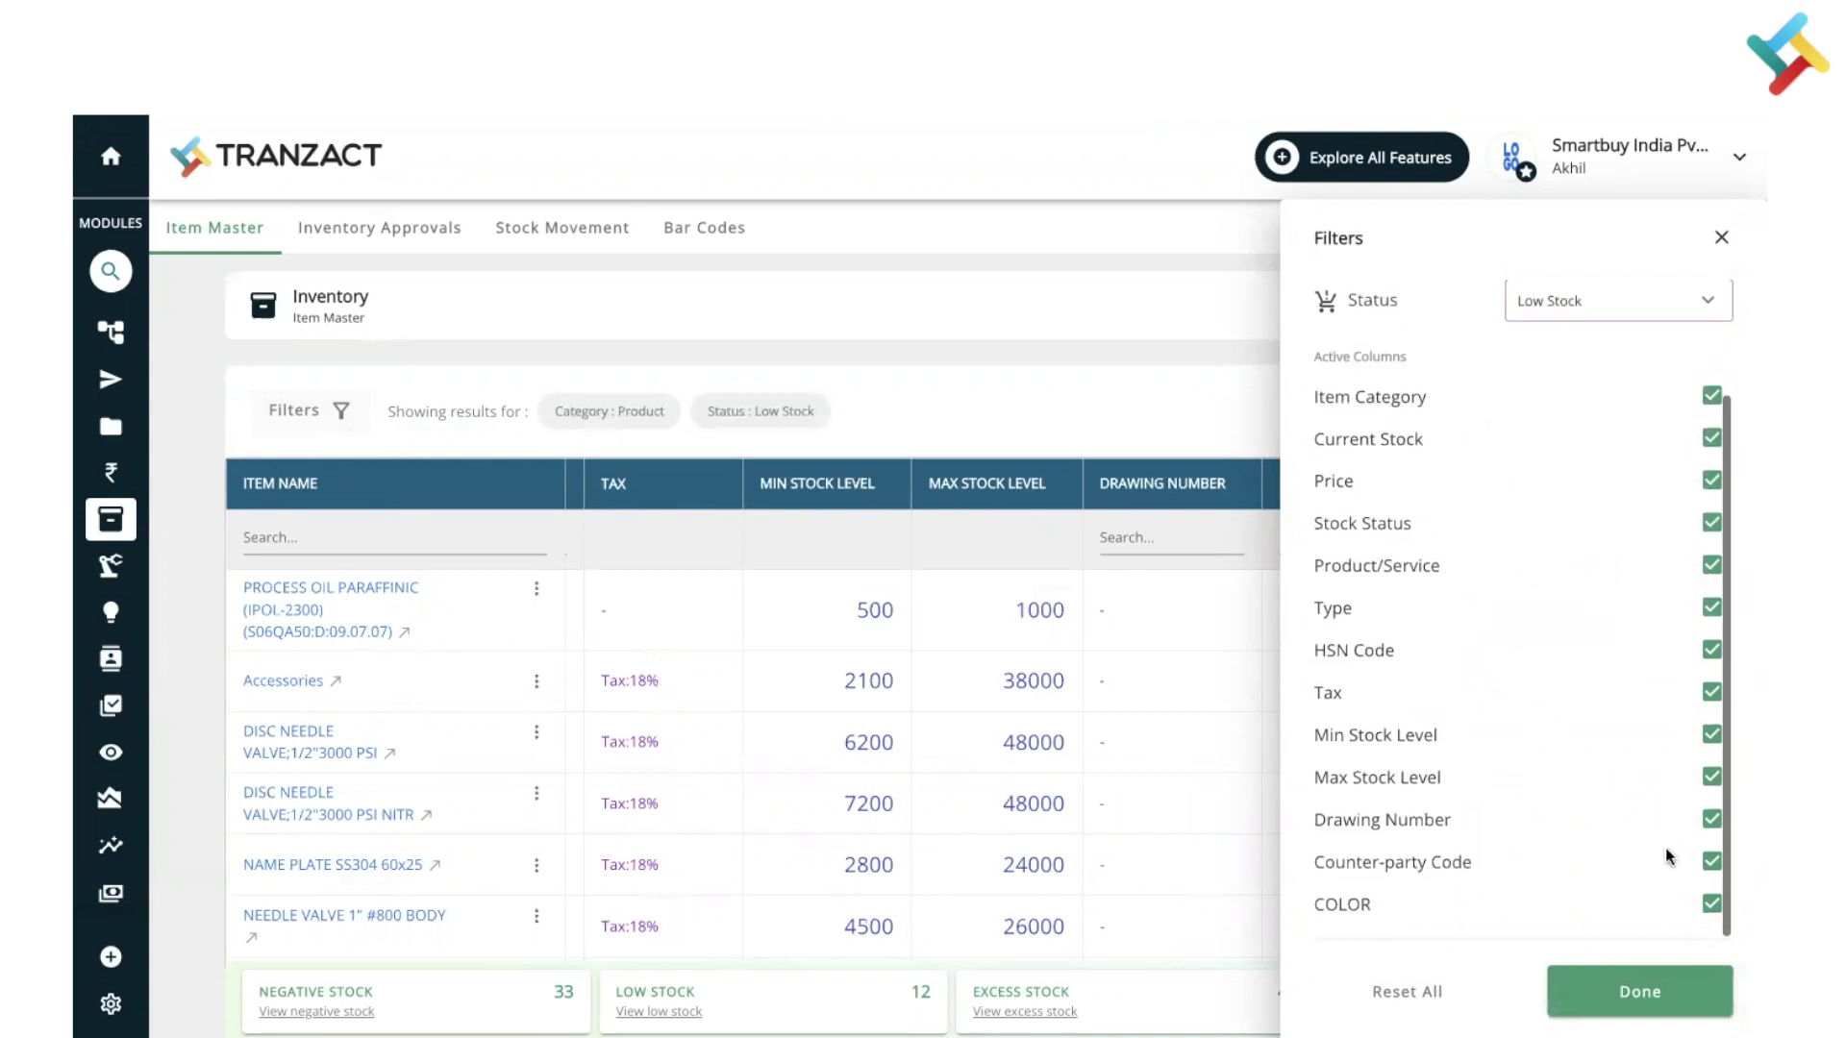
click(1712, 606)
click(1713, 565)
click(1712, 523)
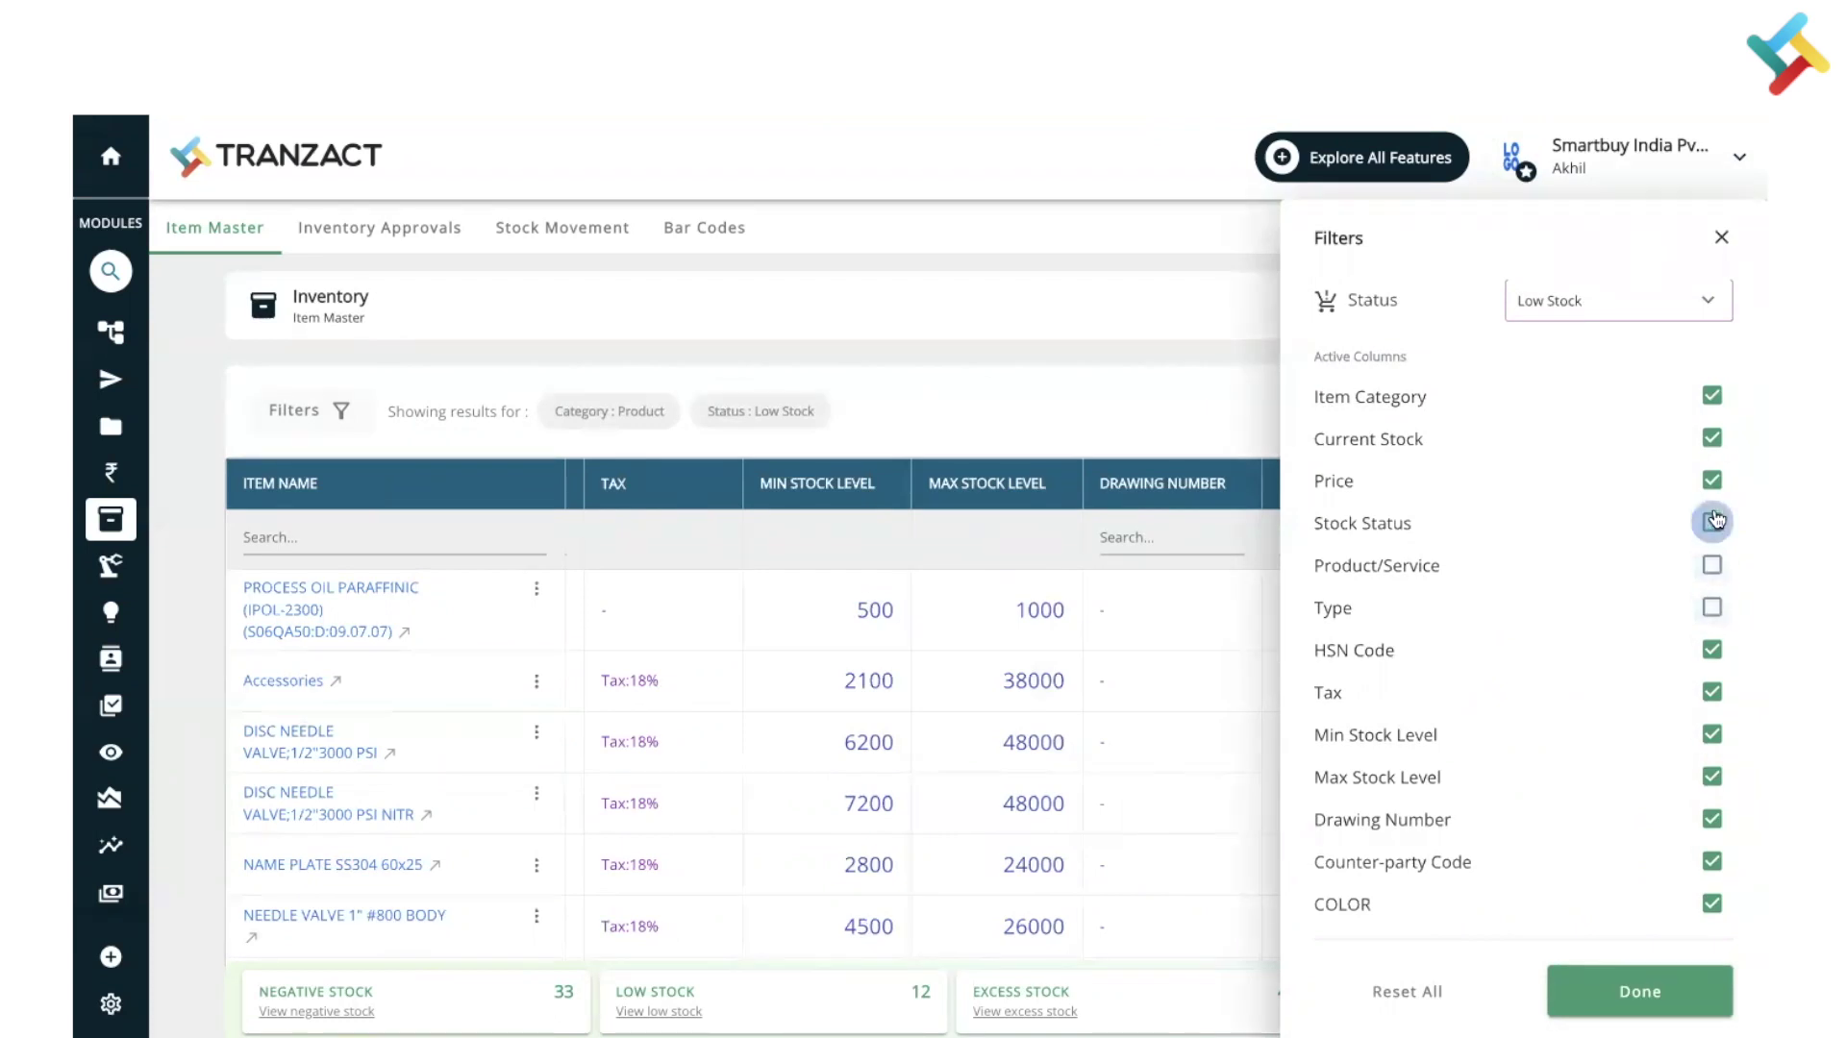
click(1712, 650)
click(1711, 692)
click(1711, 733)
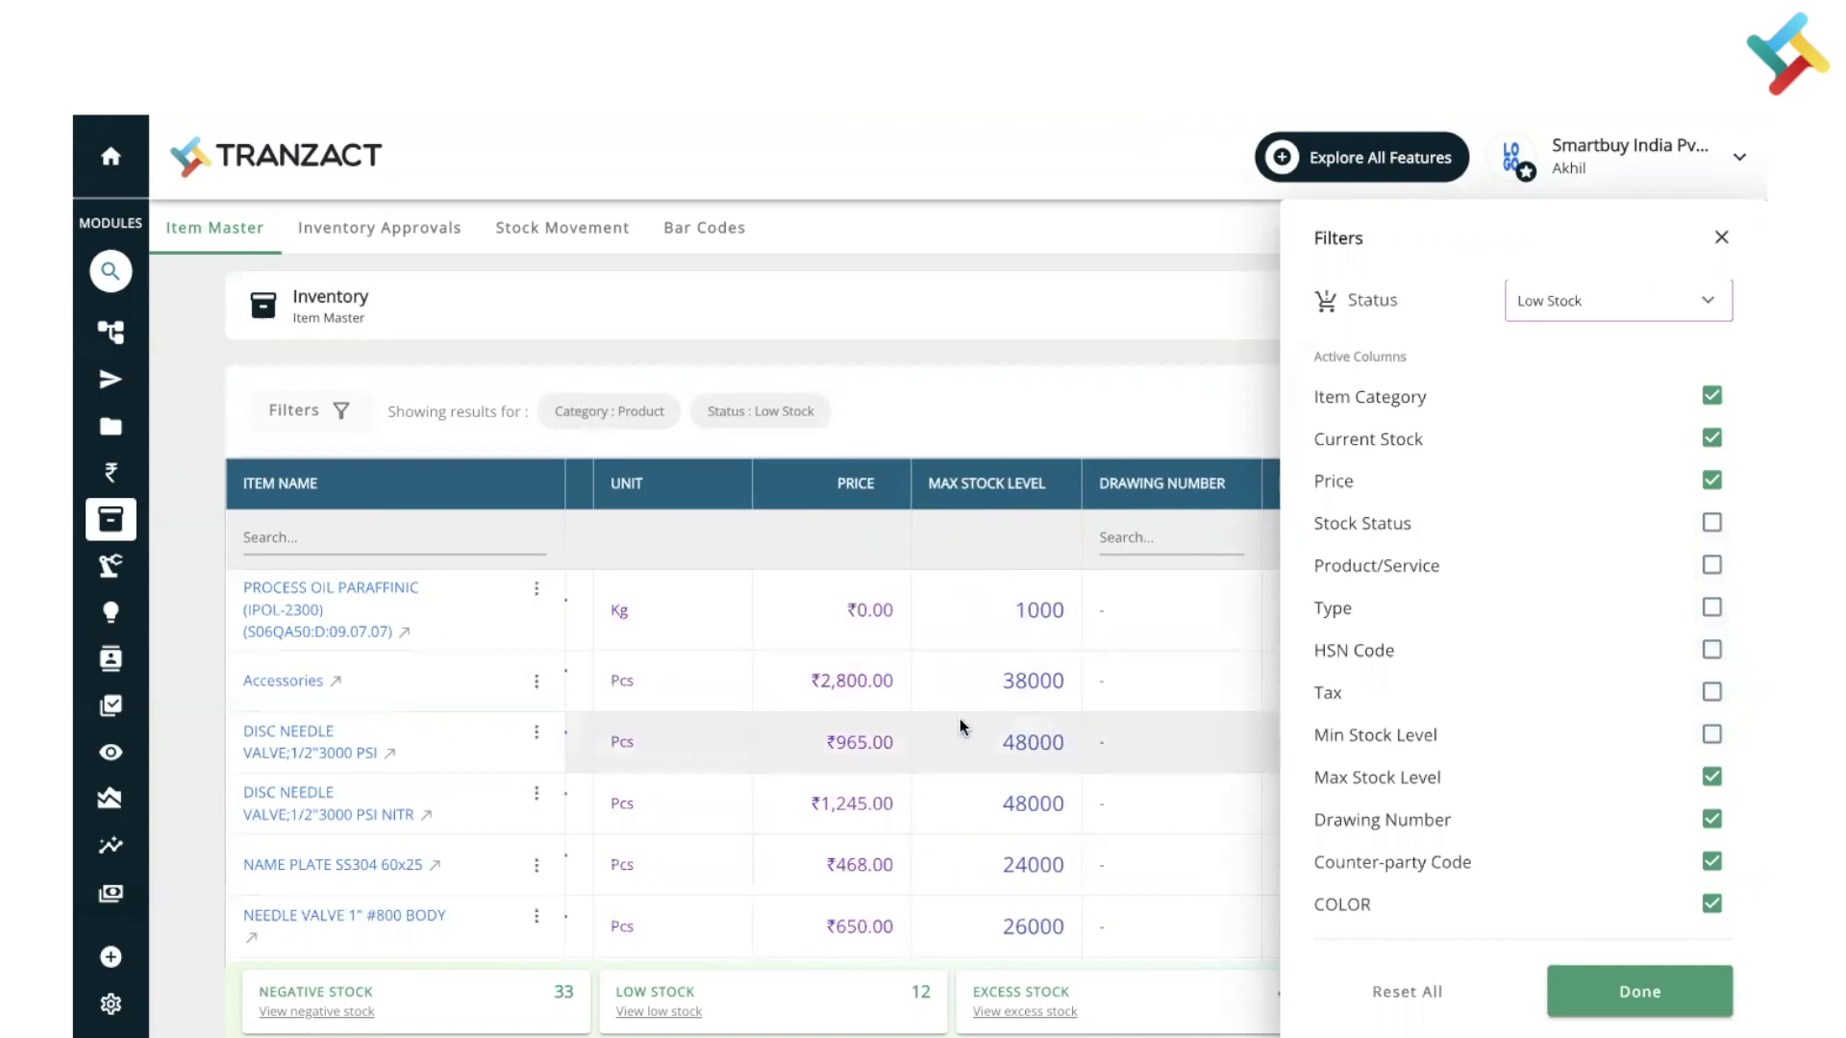
click(1603, 990)
scroll(1048, 779, down, 4)
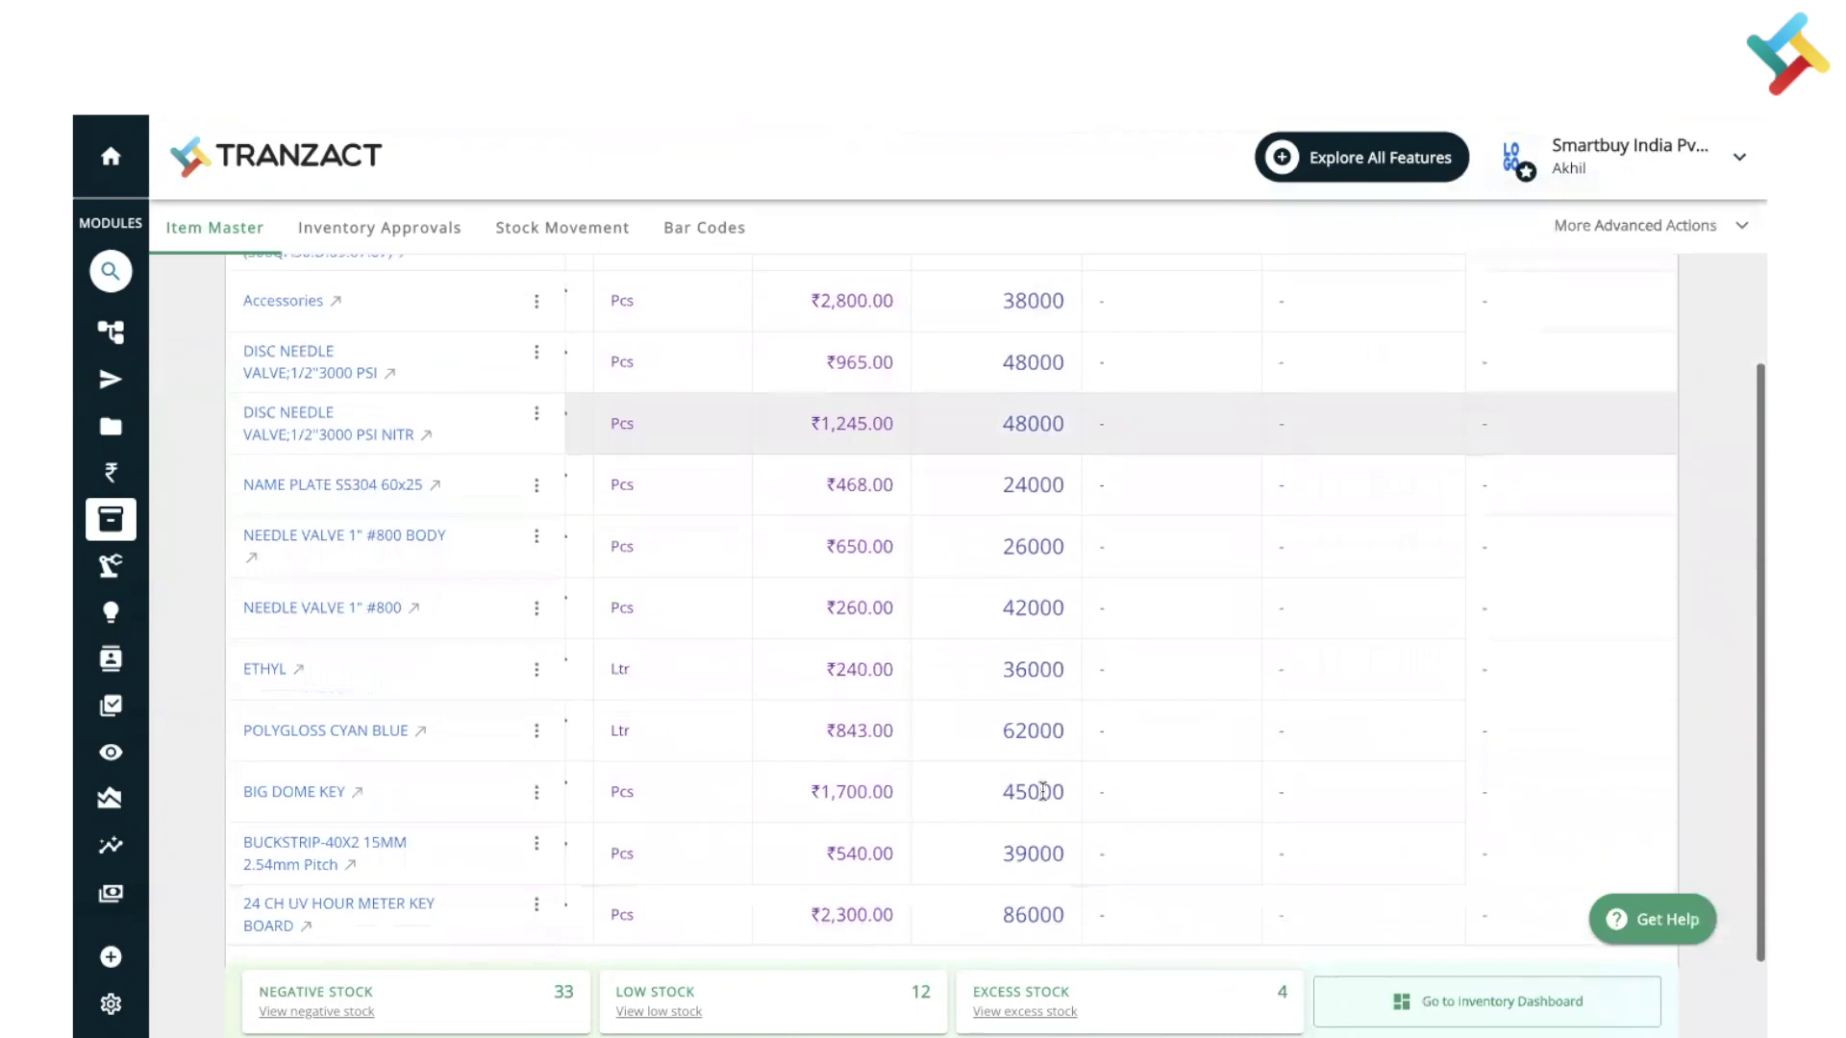
scroll(1043, 790, left, 5)
scroll(1043, 791, left, 3)
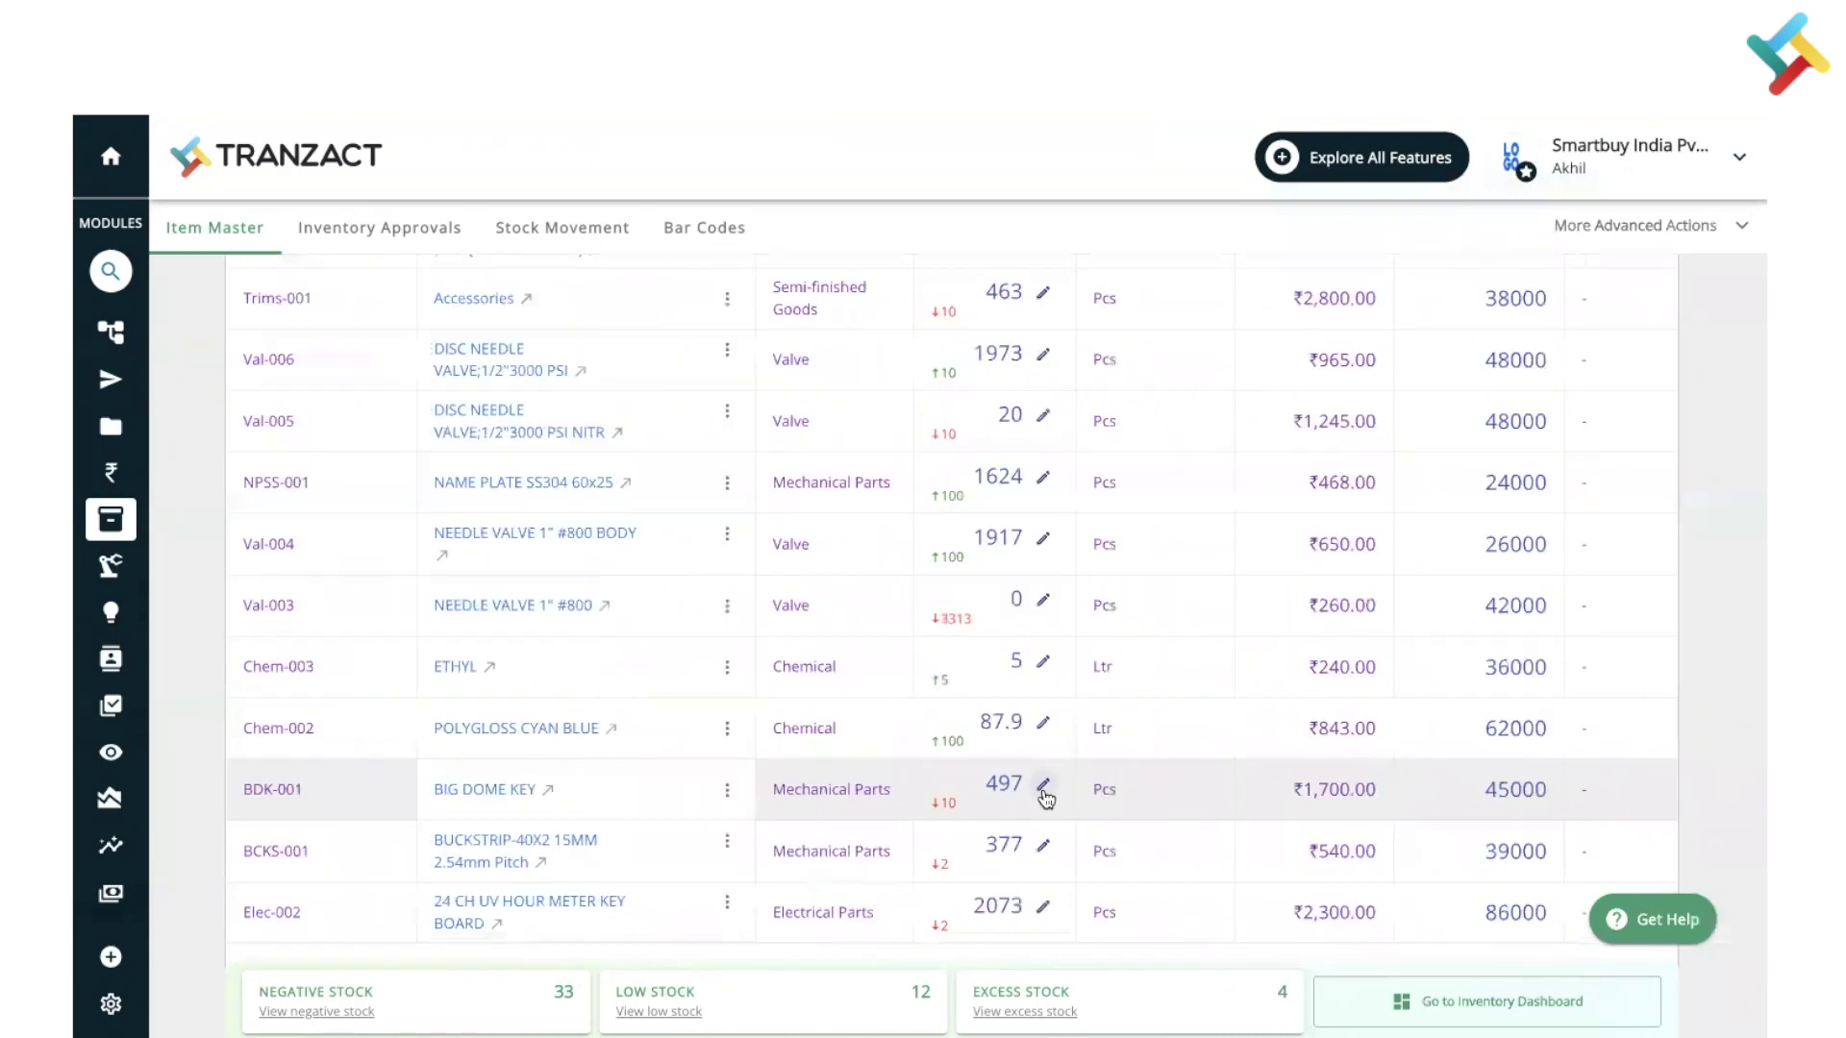
scroll(1046, 798, up, 5)
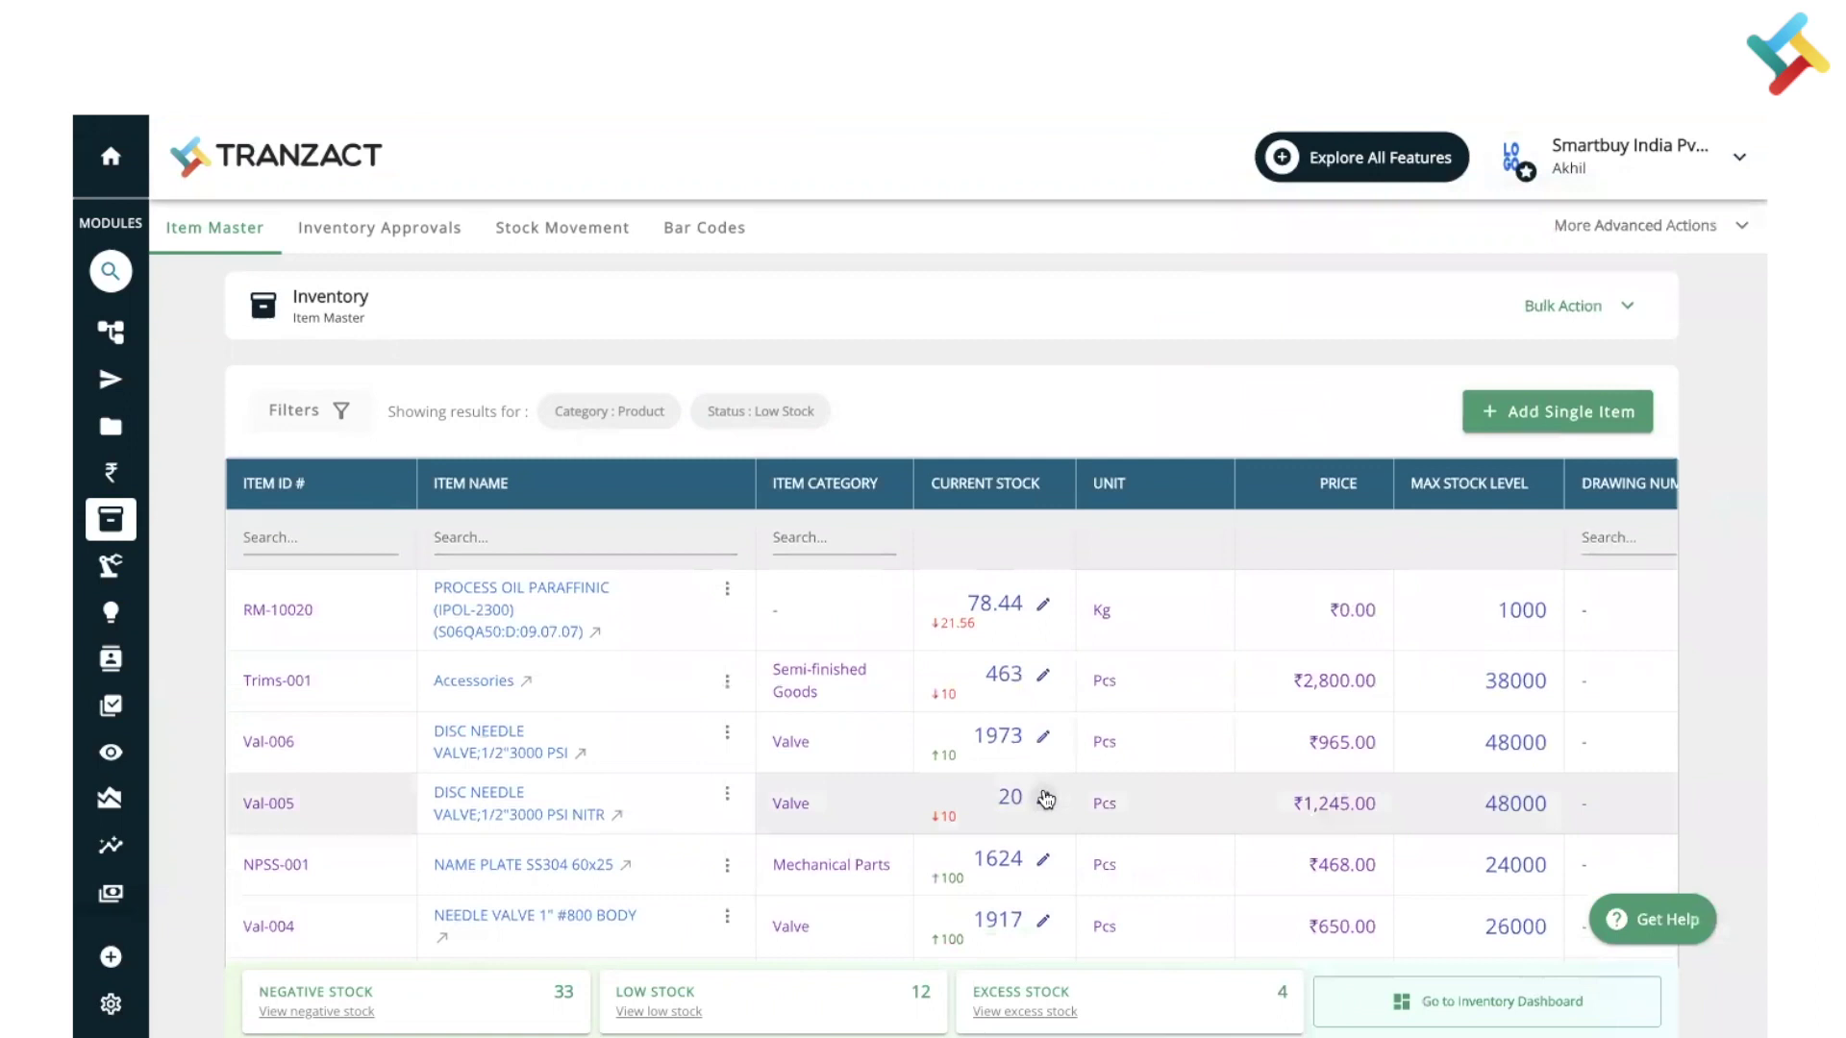
Step: Select pending approval IAP01135 in Inventory Approvals, then switch to the Stock Movement list
click(377, 236)
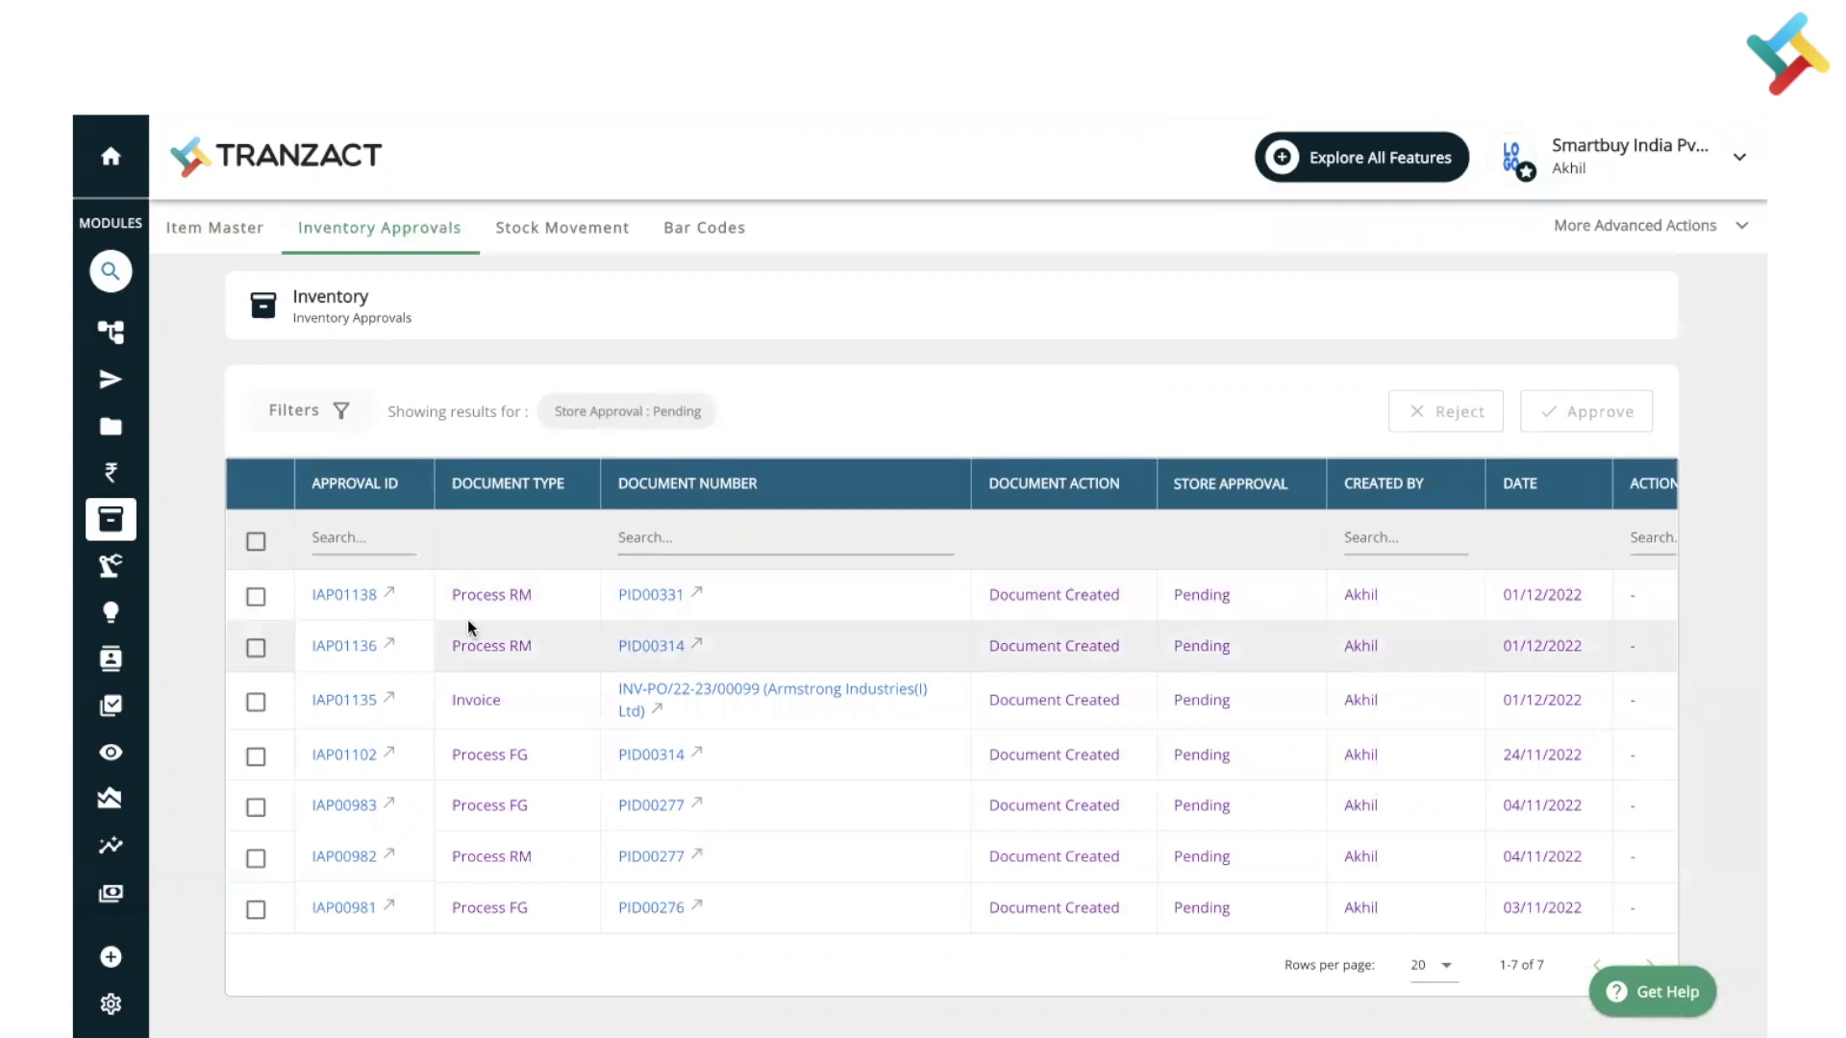
click(256, 702)
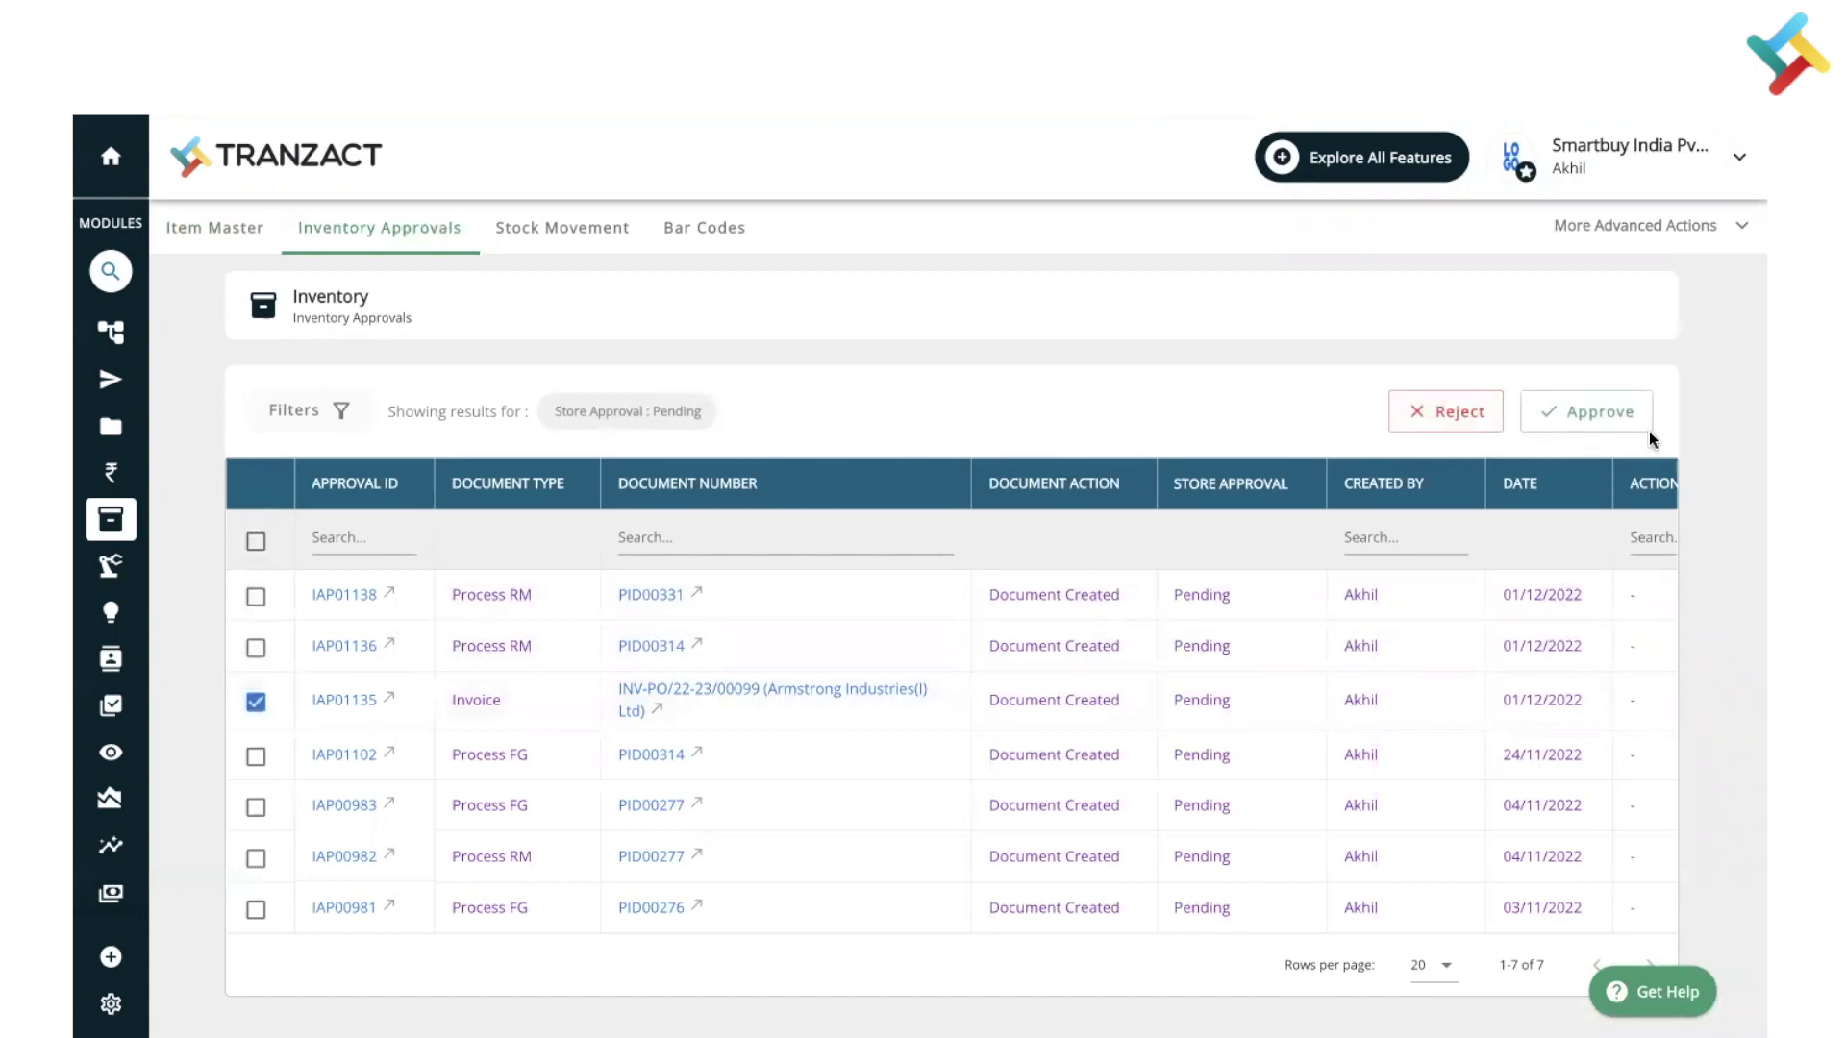
click(548, 227)
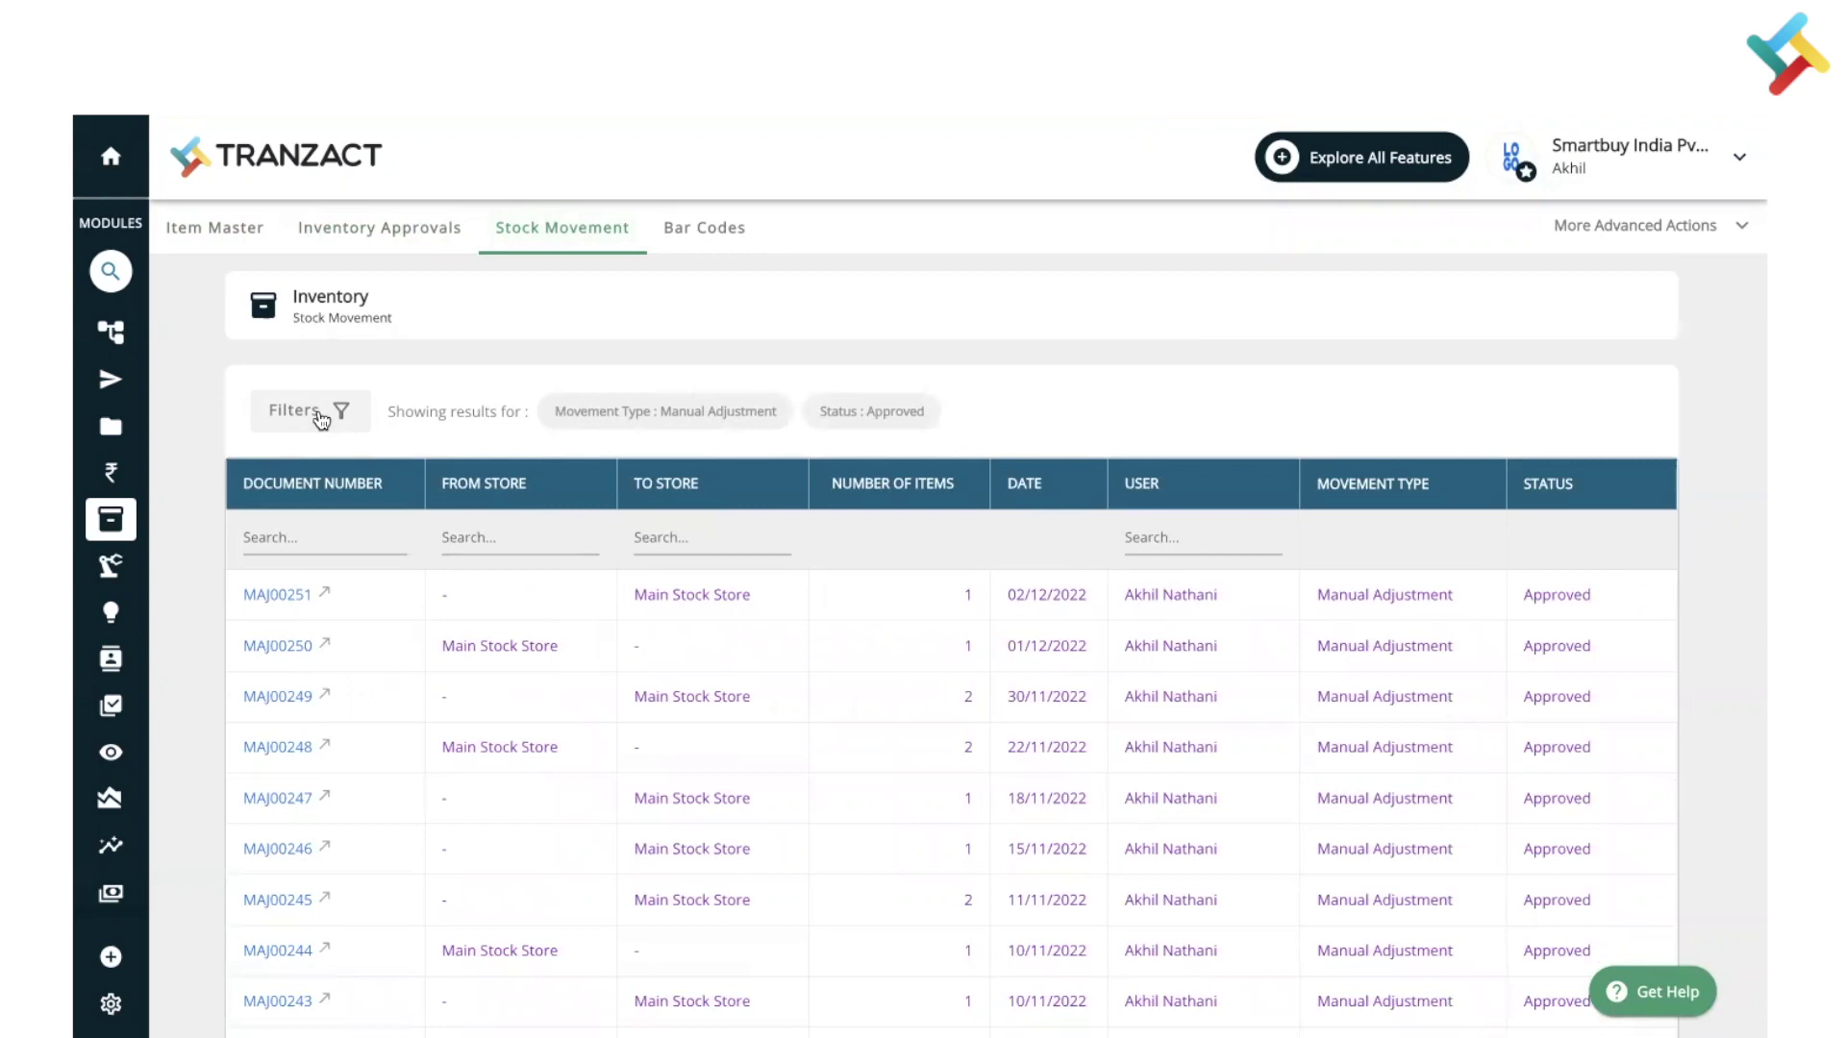
click(320, 416)
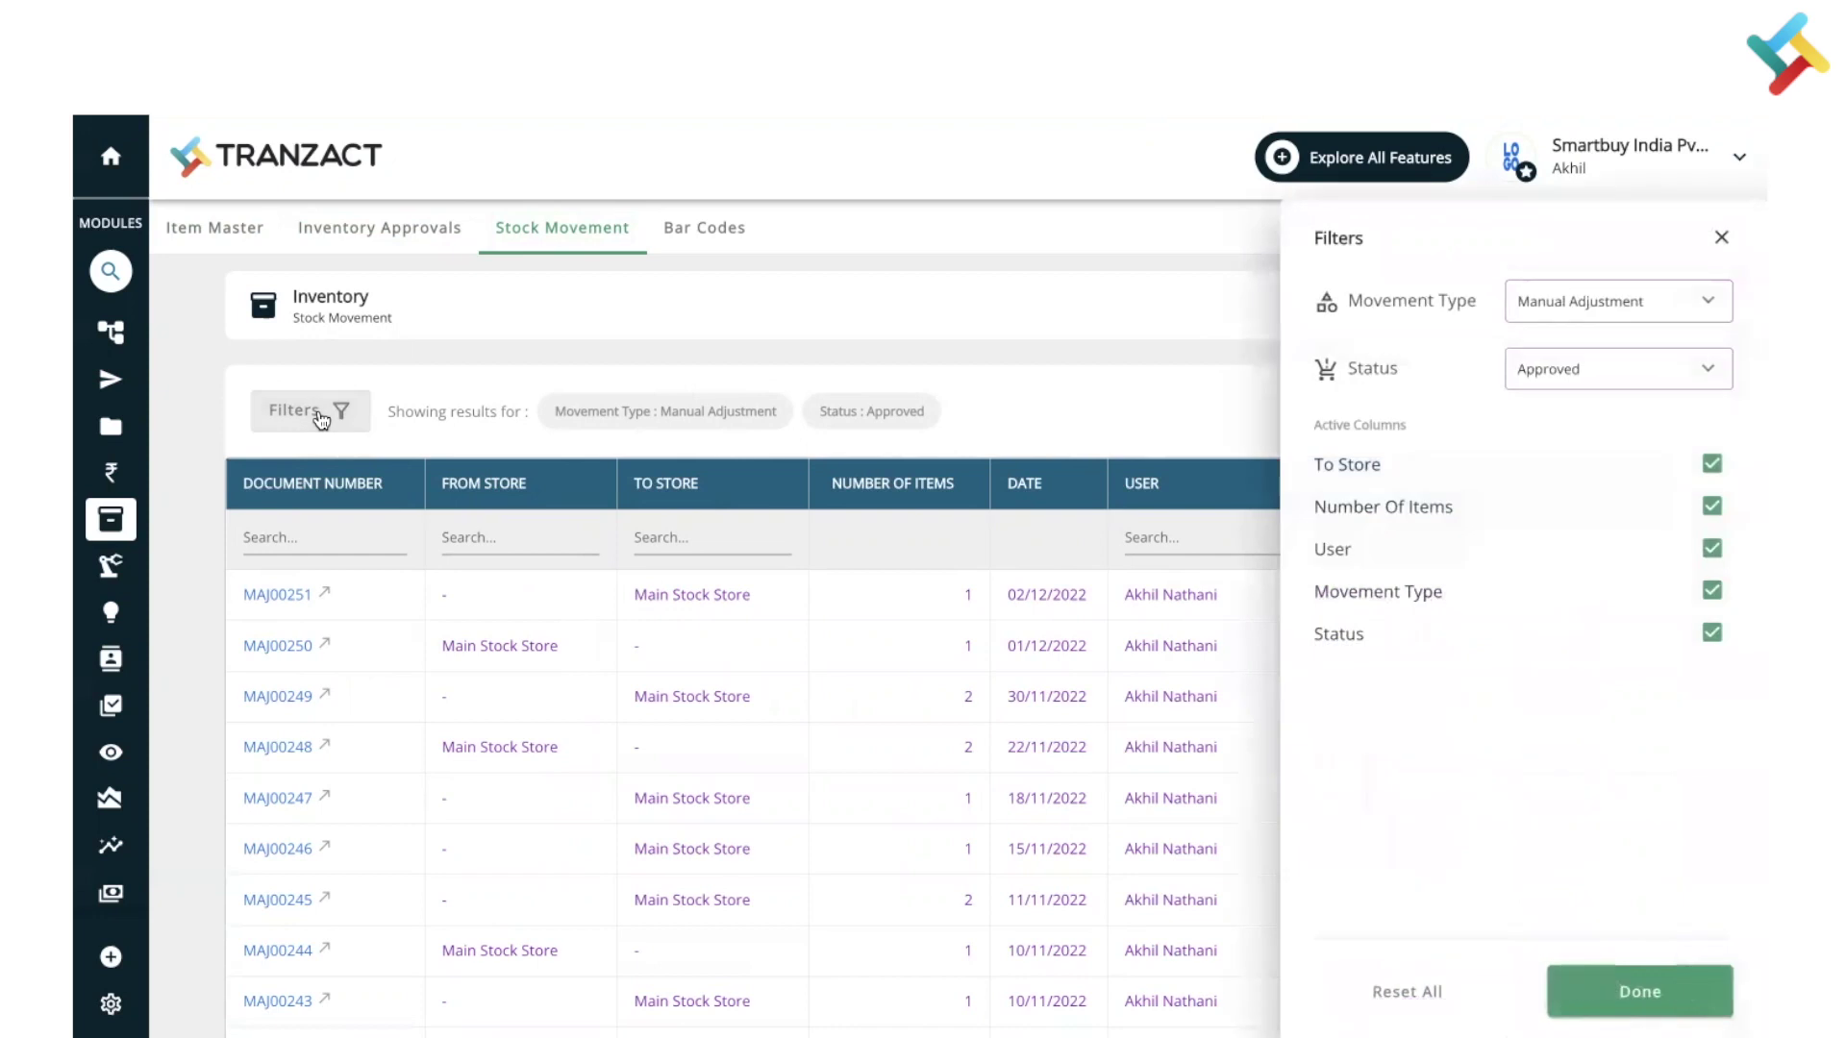
click(1586, 288)
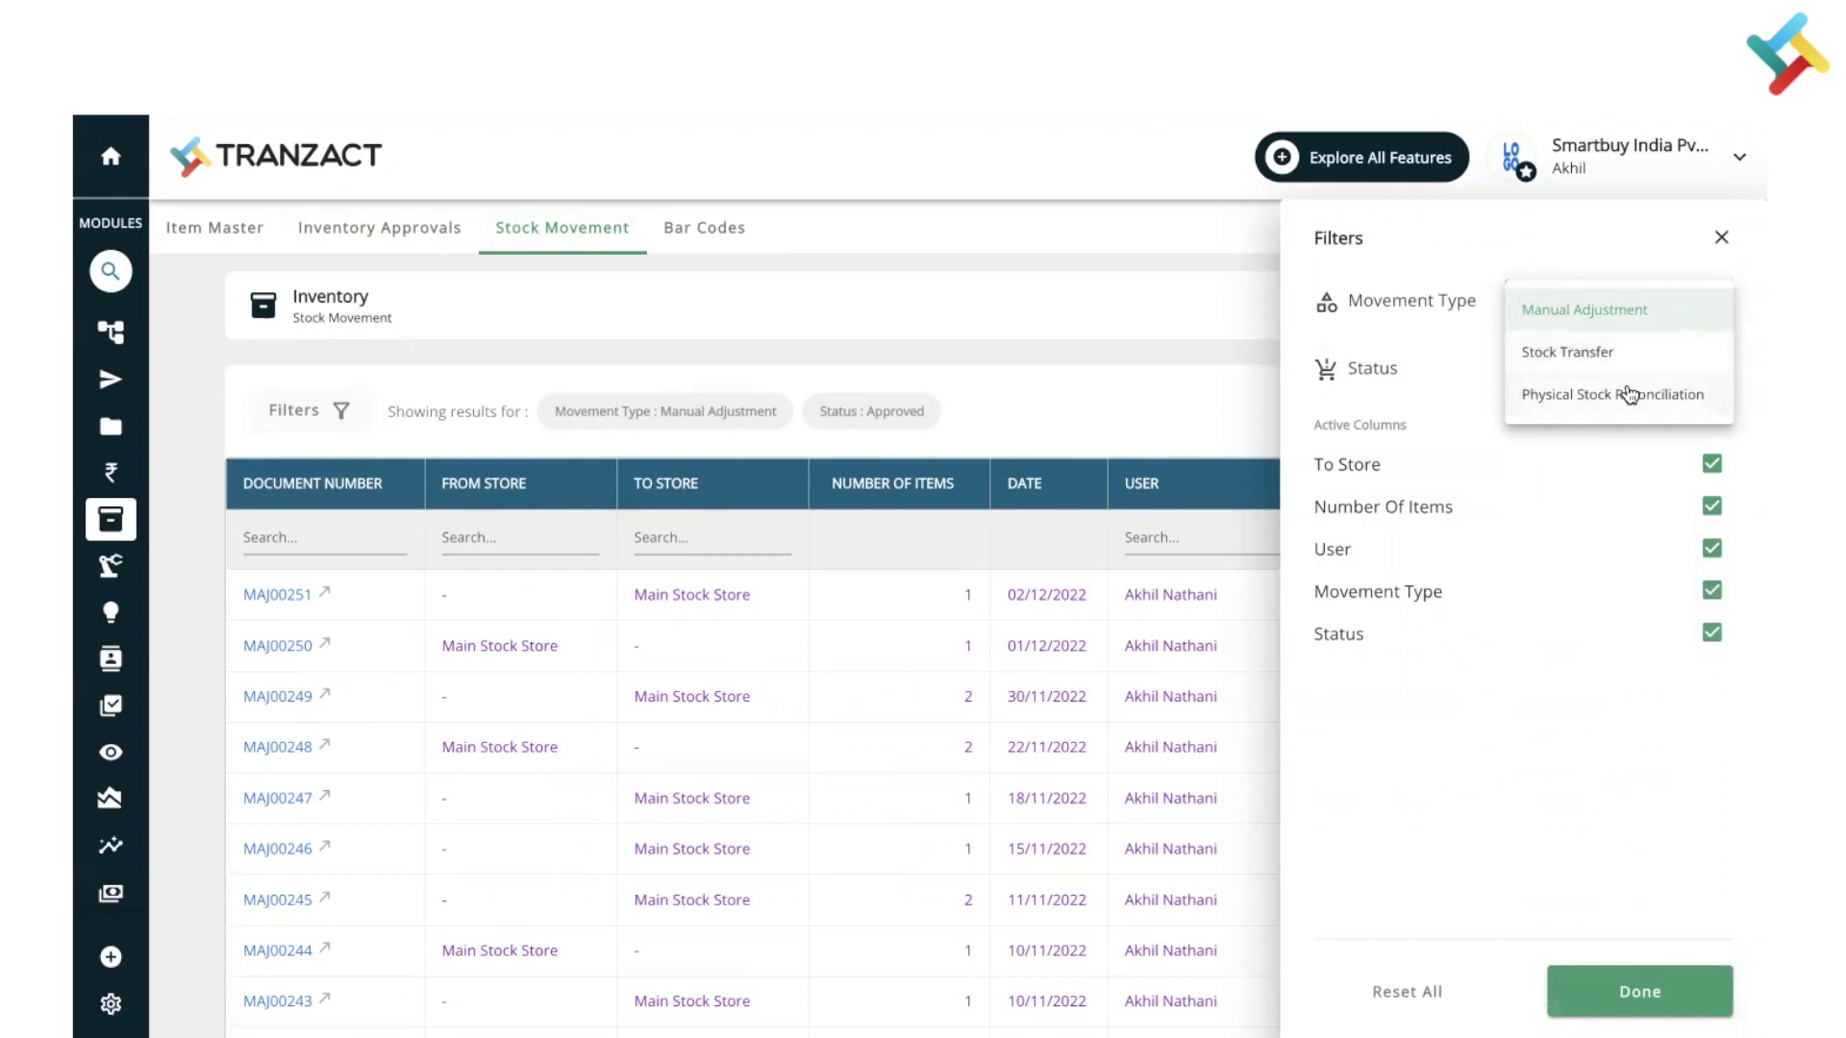
click(1722, 221)
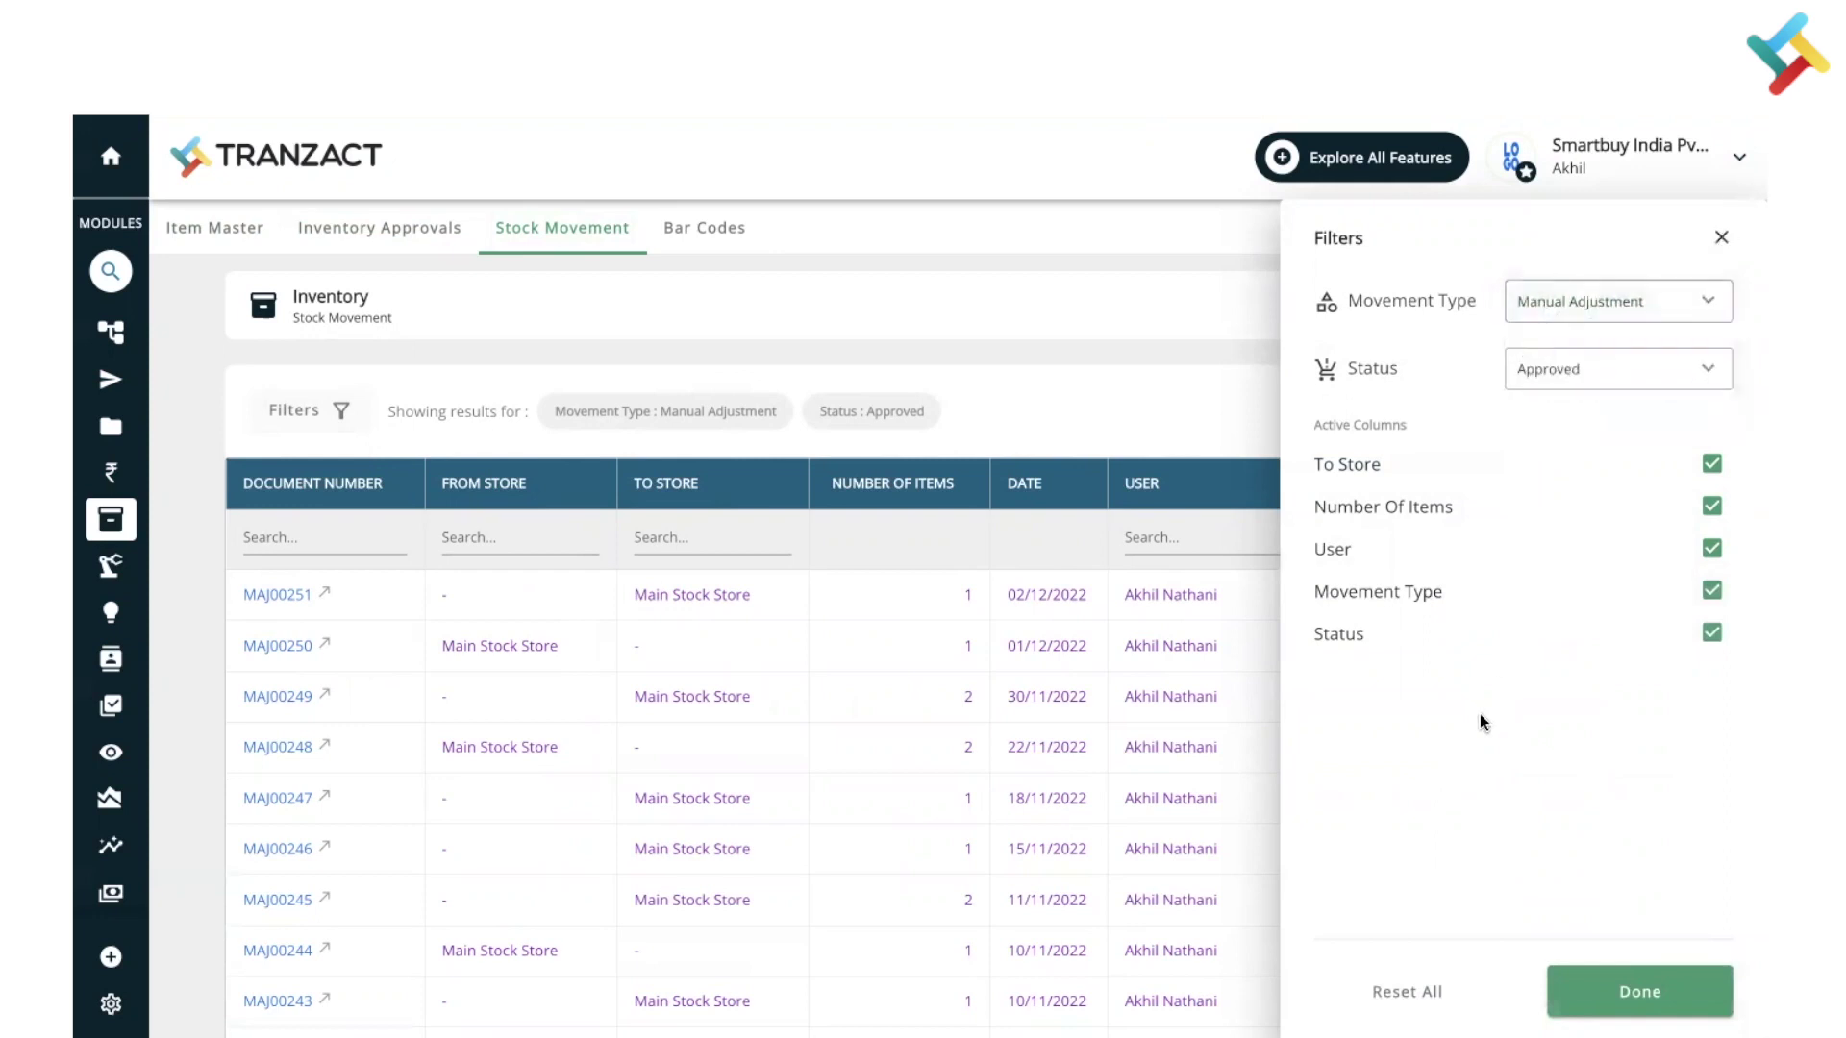
click(1722, 237)
Step: Browse the Bar Codes table, then return to the low-stock Item Master list
click(696, 231)
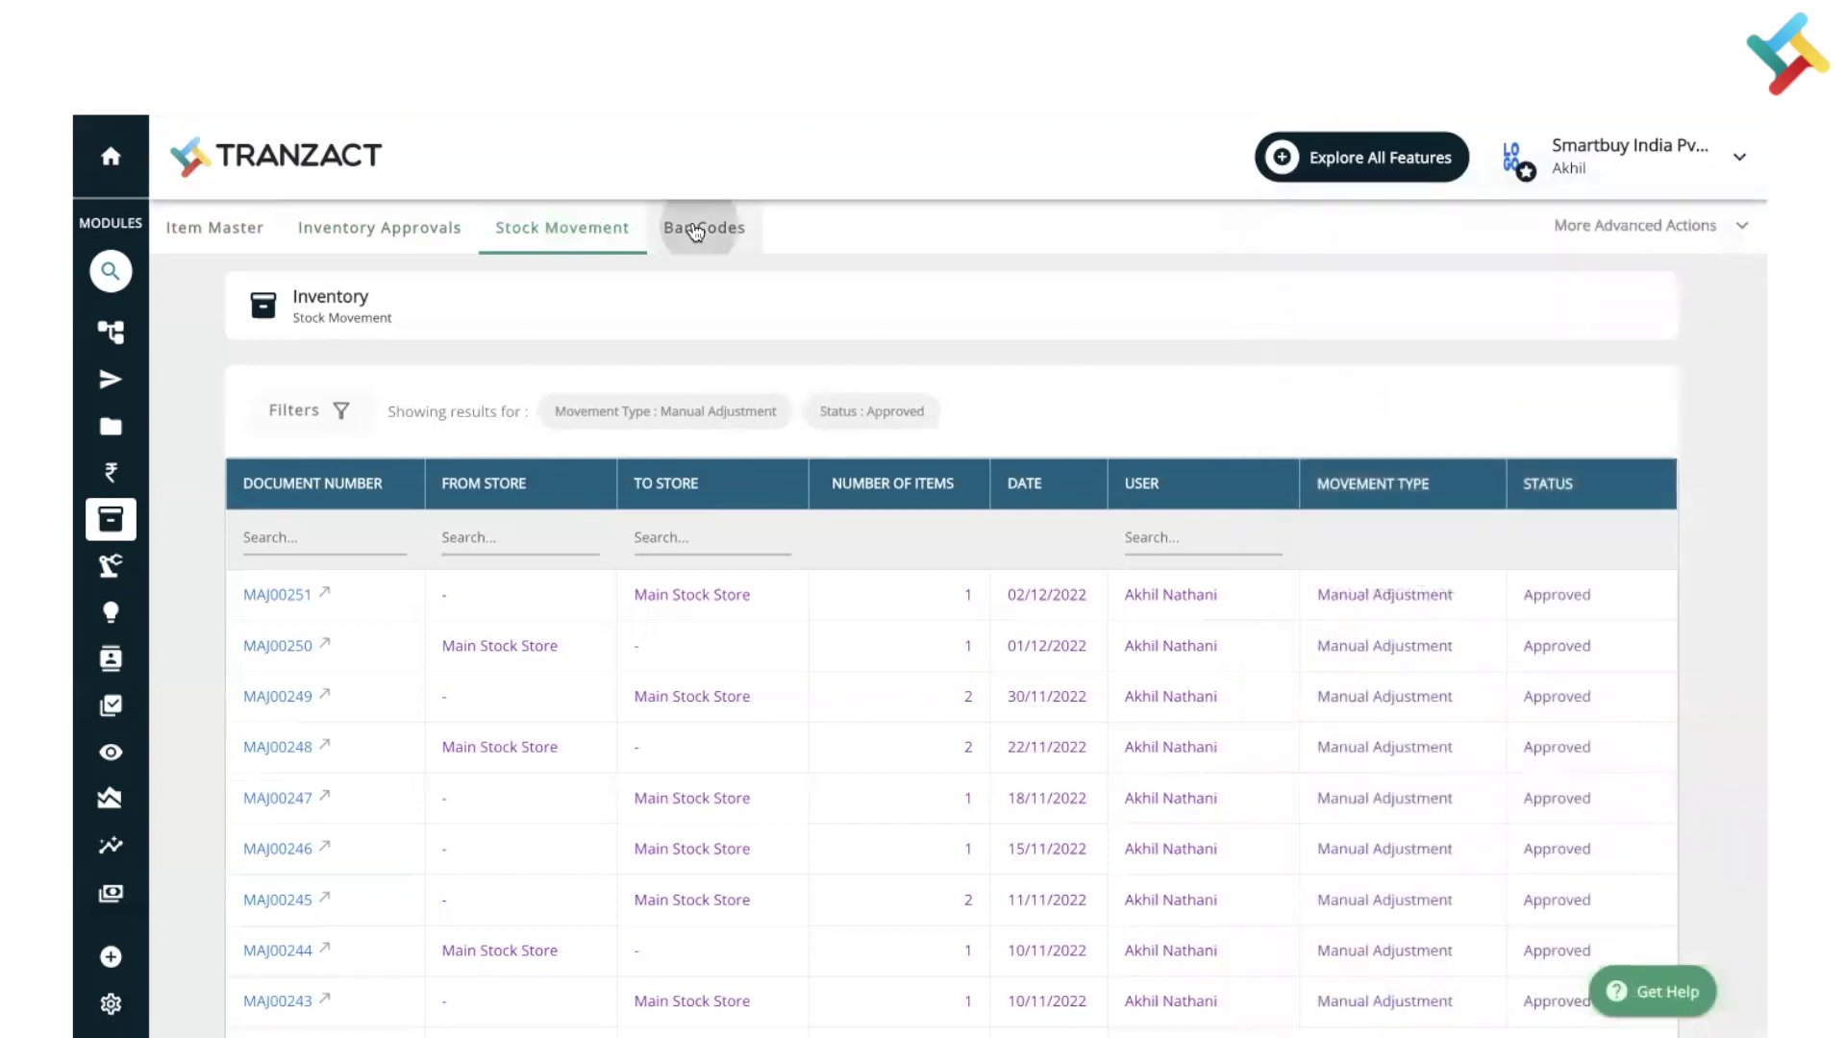
scroll(781, 760, down, 5)
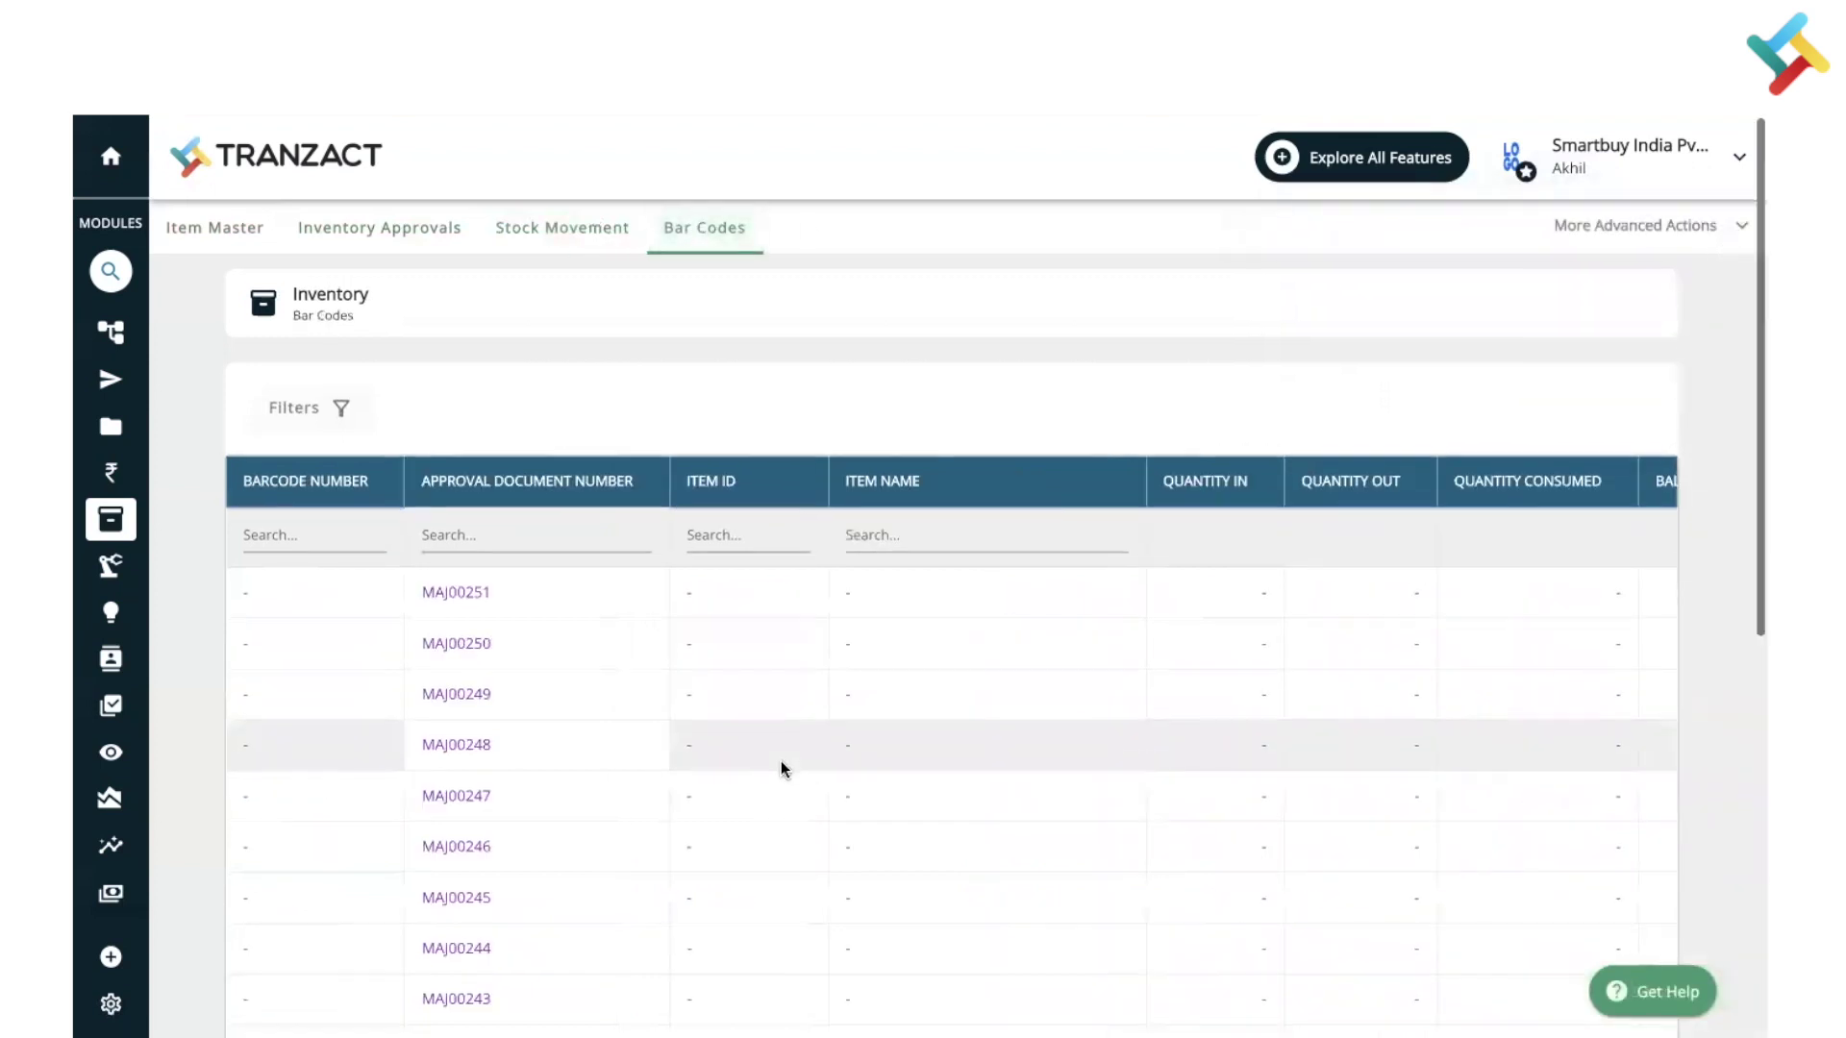
scroll(780, 759, up, 4)
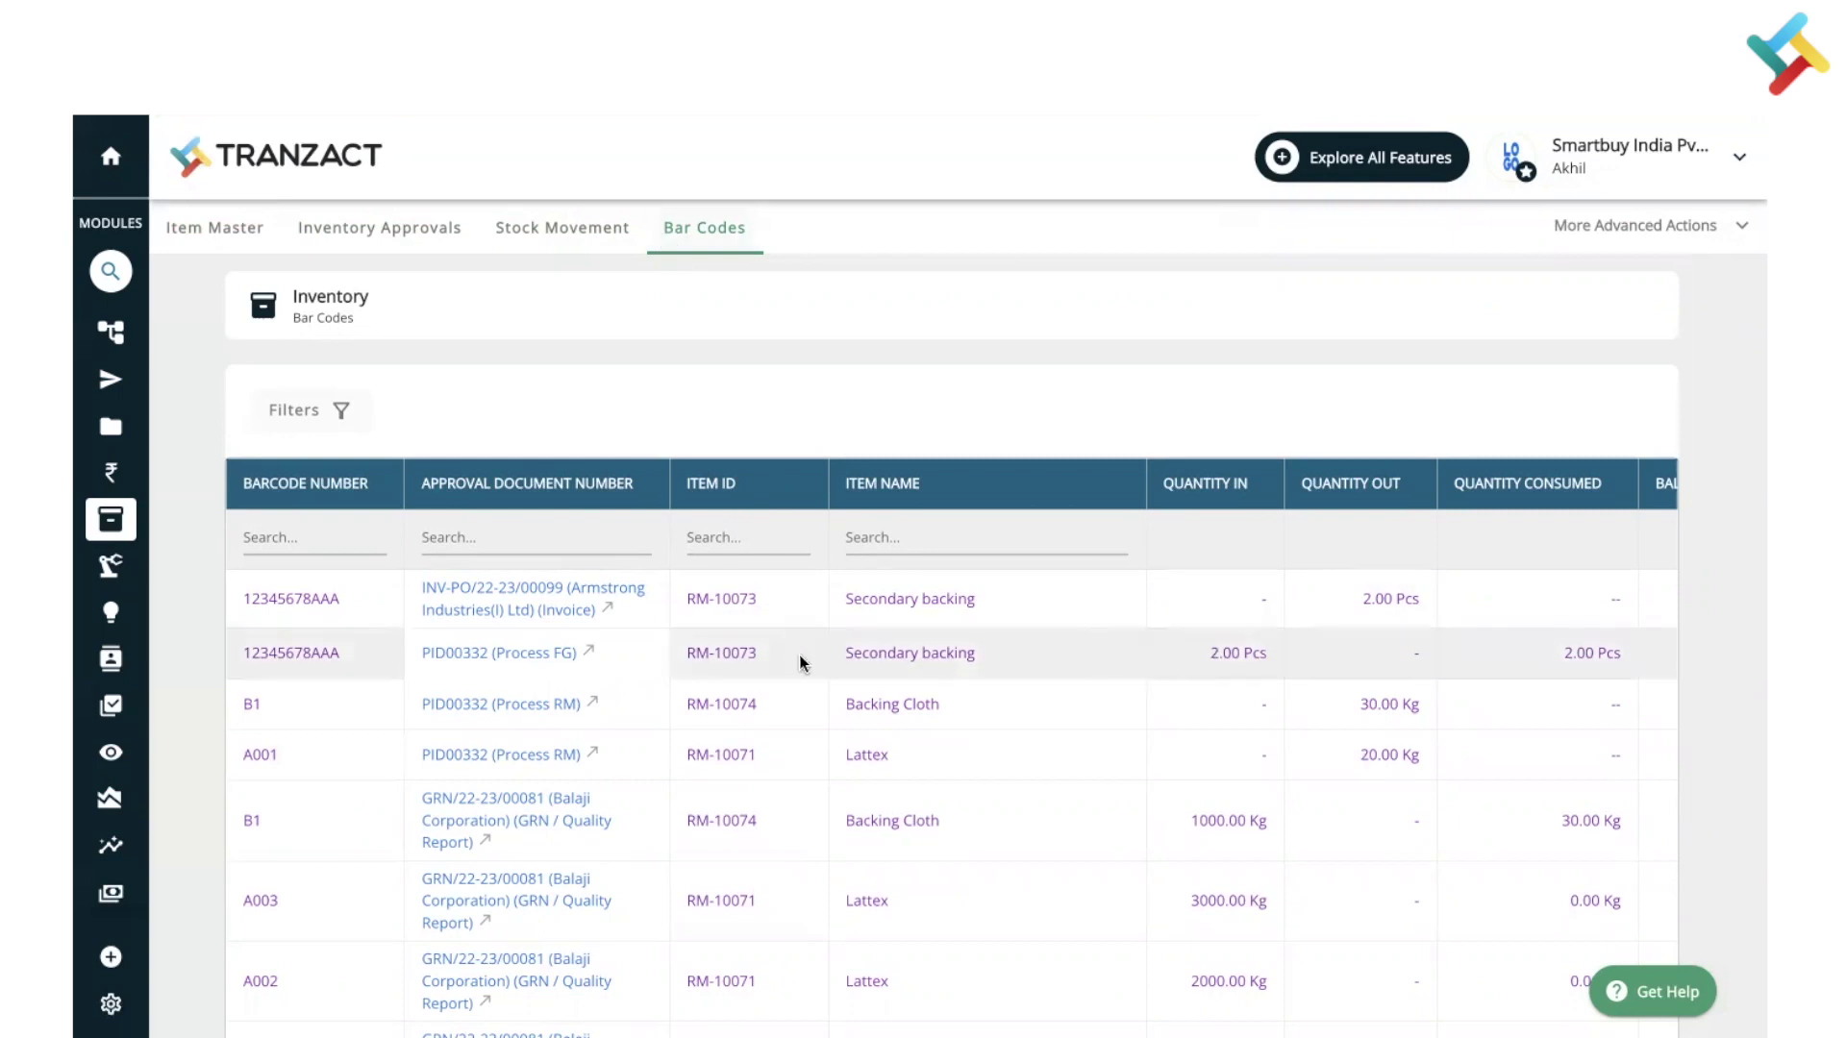
click(251, 251)
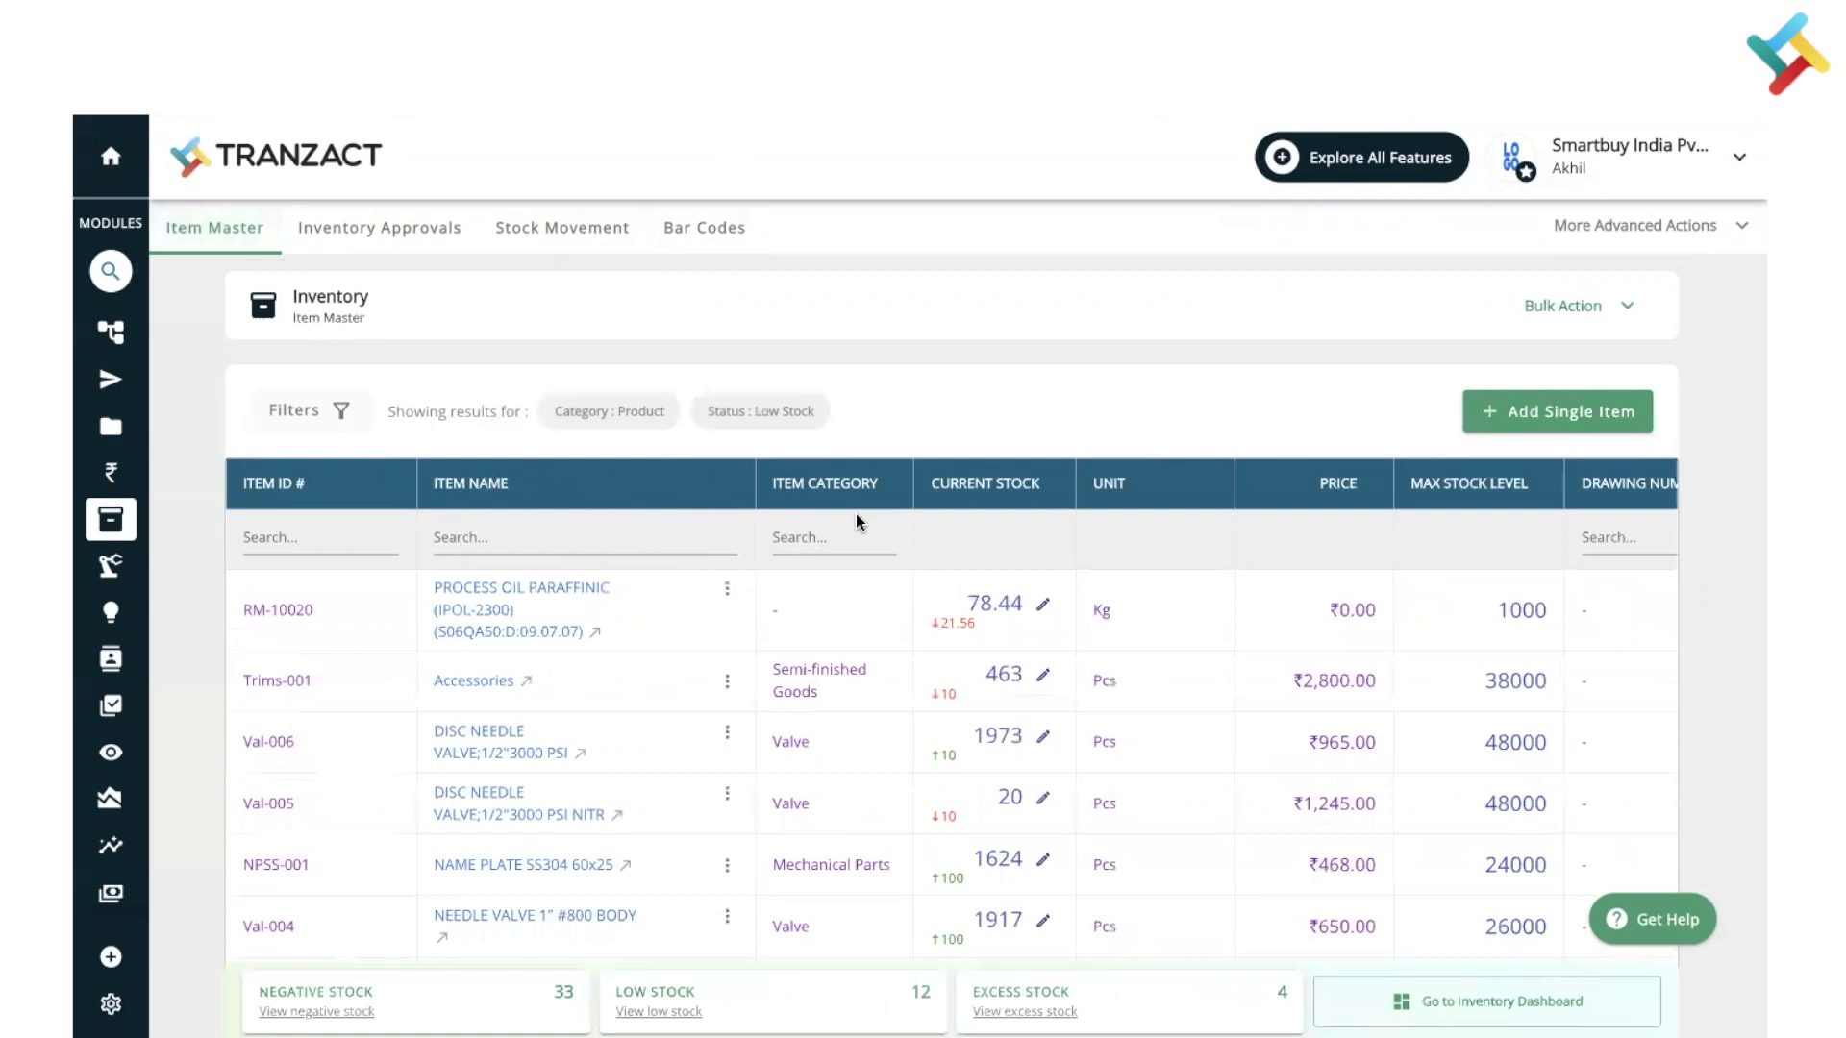
Step: Use the Excess Stock card's 'View excess stock' to list the 4 excess-stock items
scroll(856, 513, down, 3)
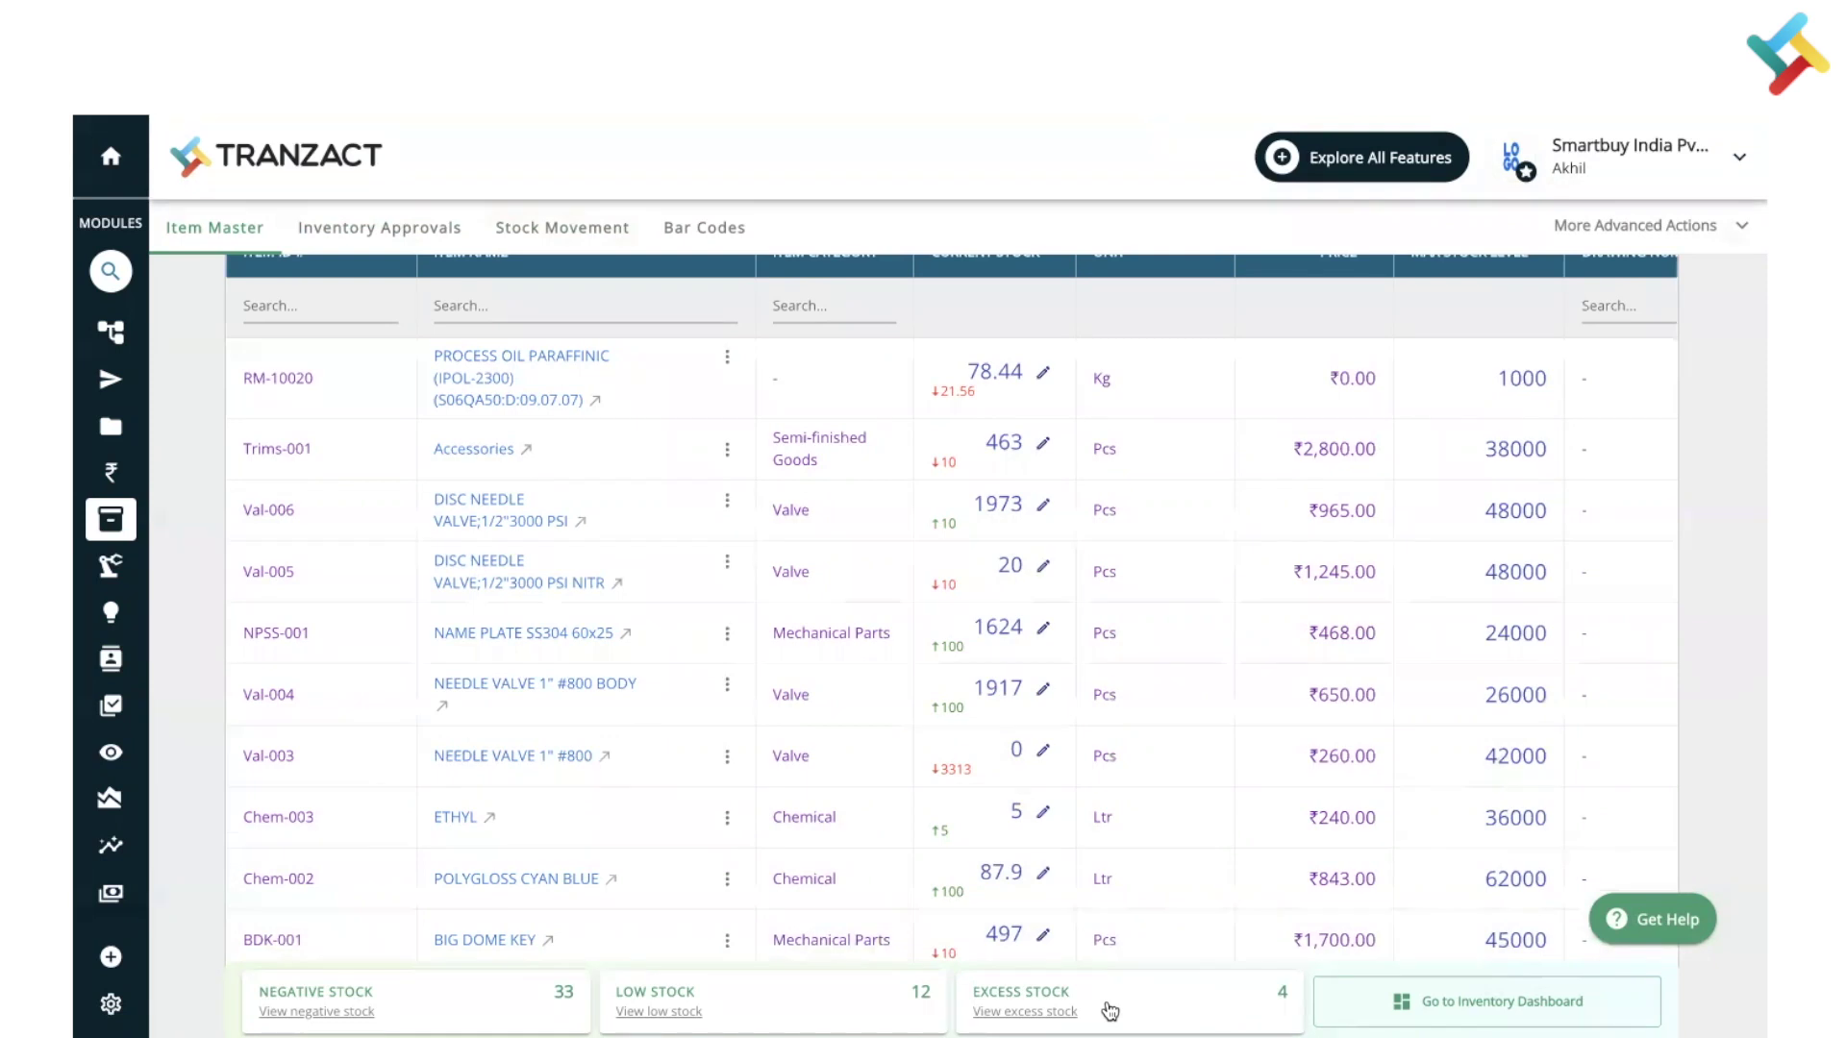
click(1024, 1013)
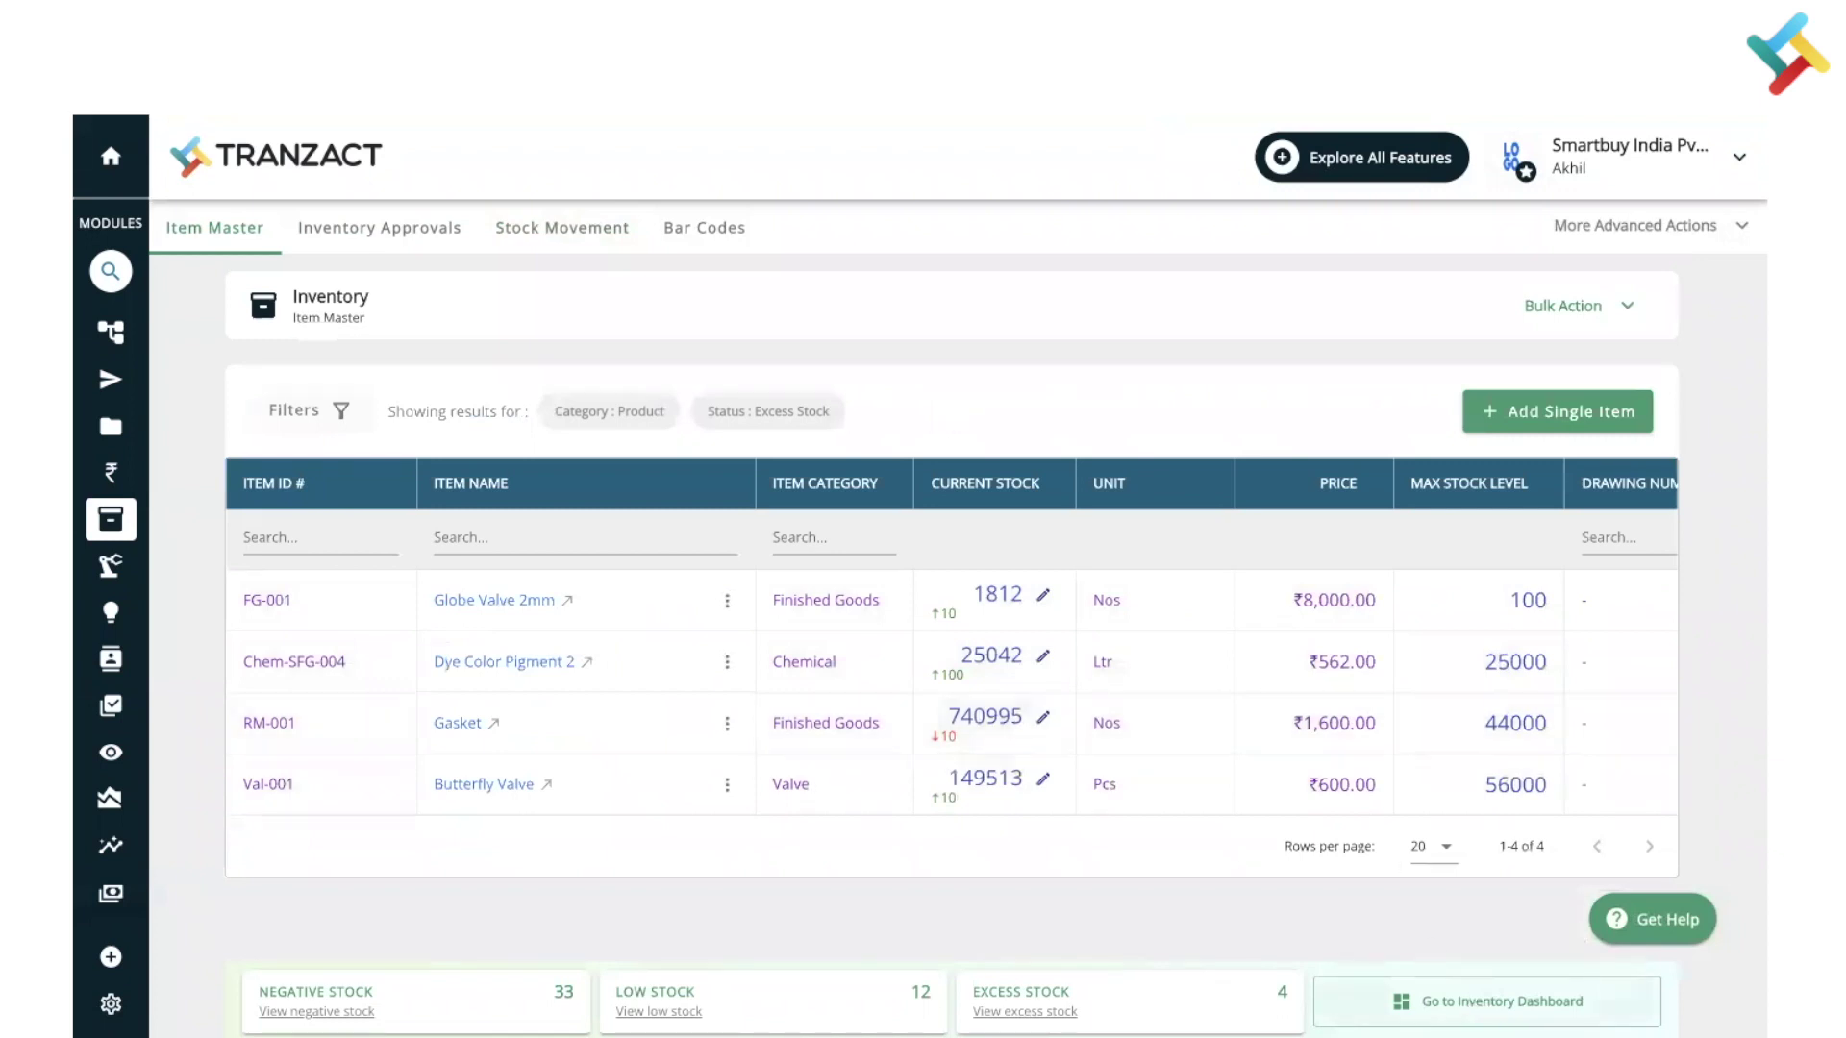
Step: Open the Inventory Dashboard and scroll through its valuation, stock-level counts and stock tables
click(1487, 1001)
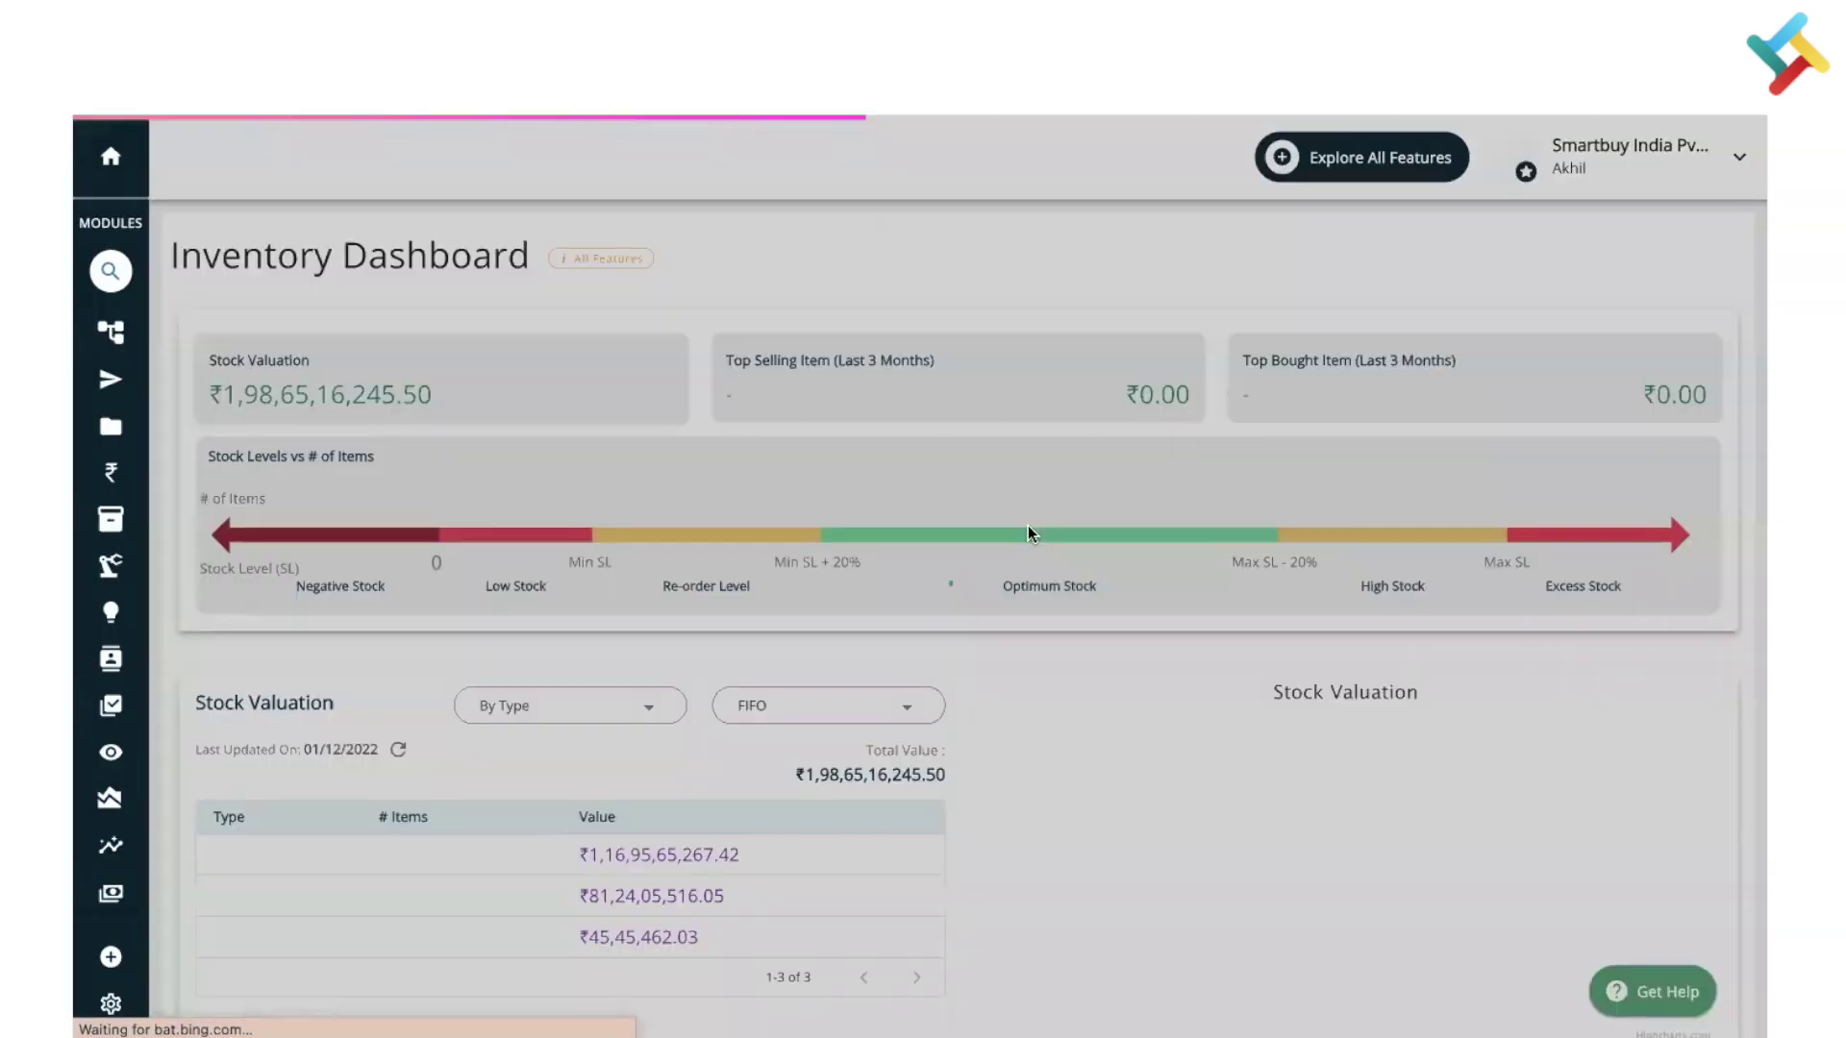
scroll(776, 481, down, 3)
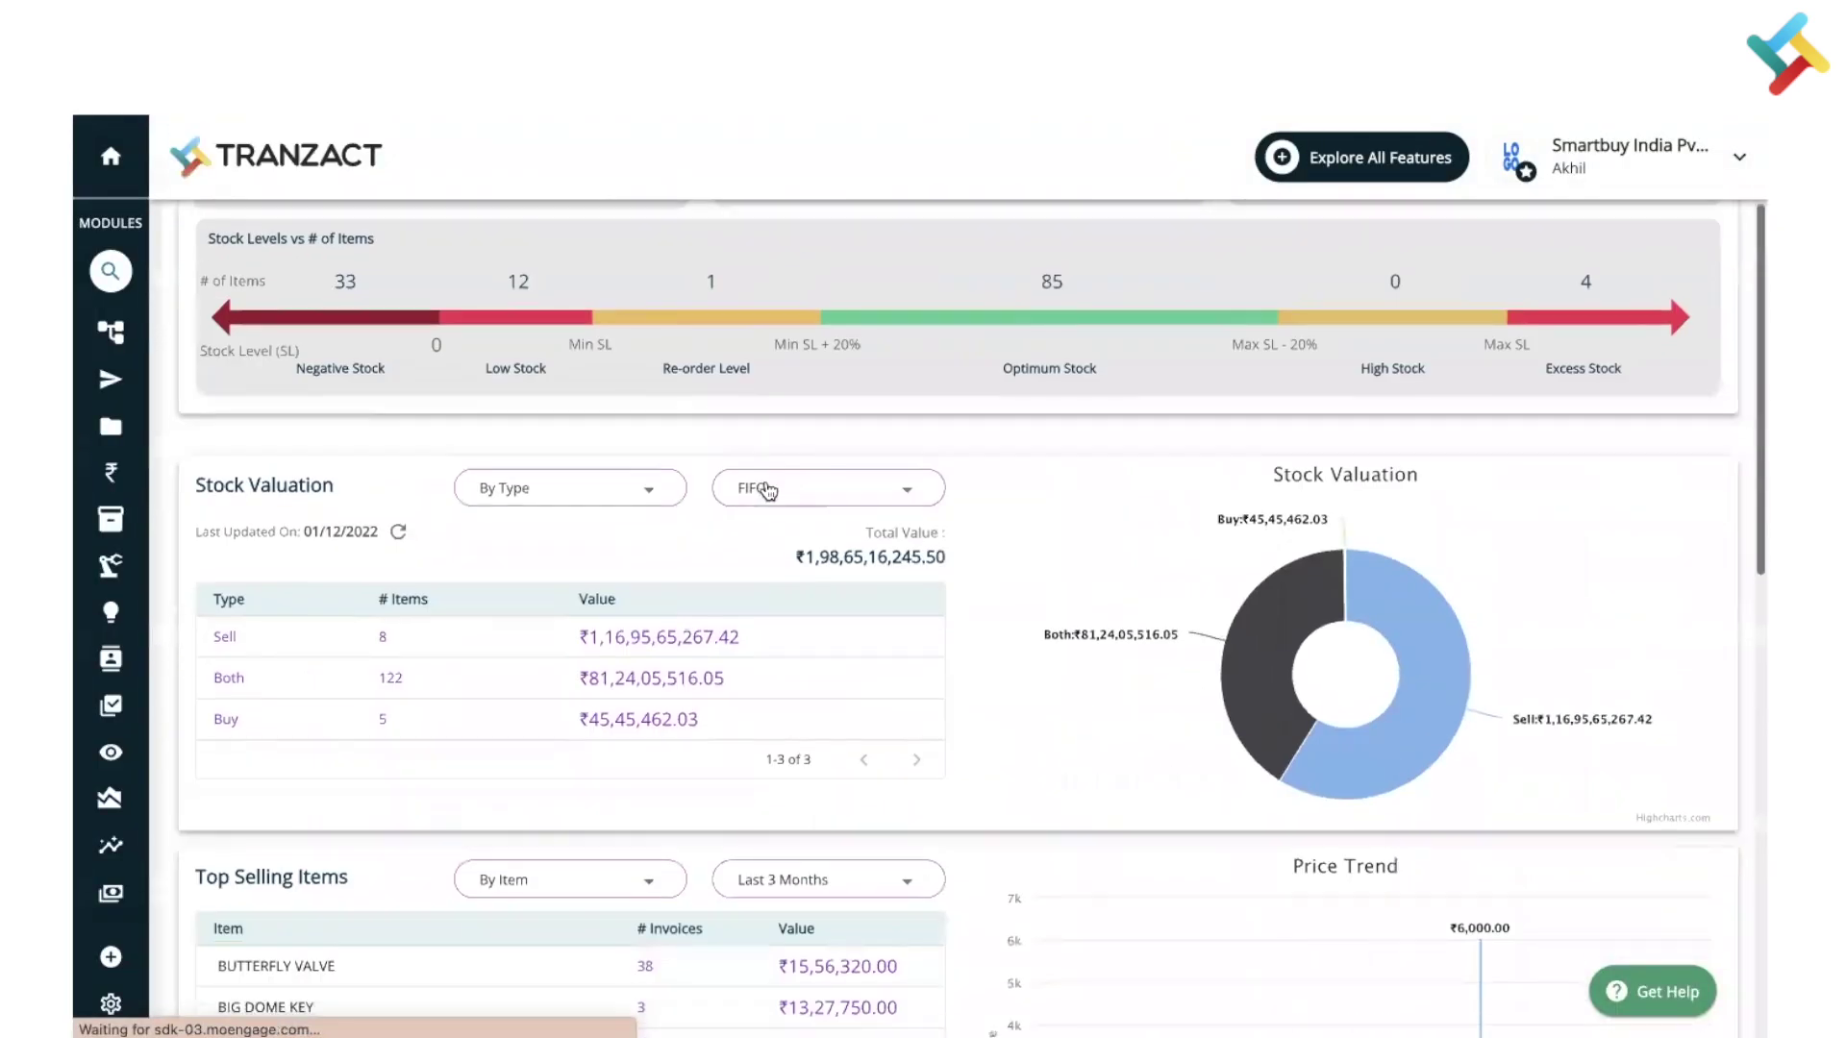
scroll(596, 485, down, 3)
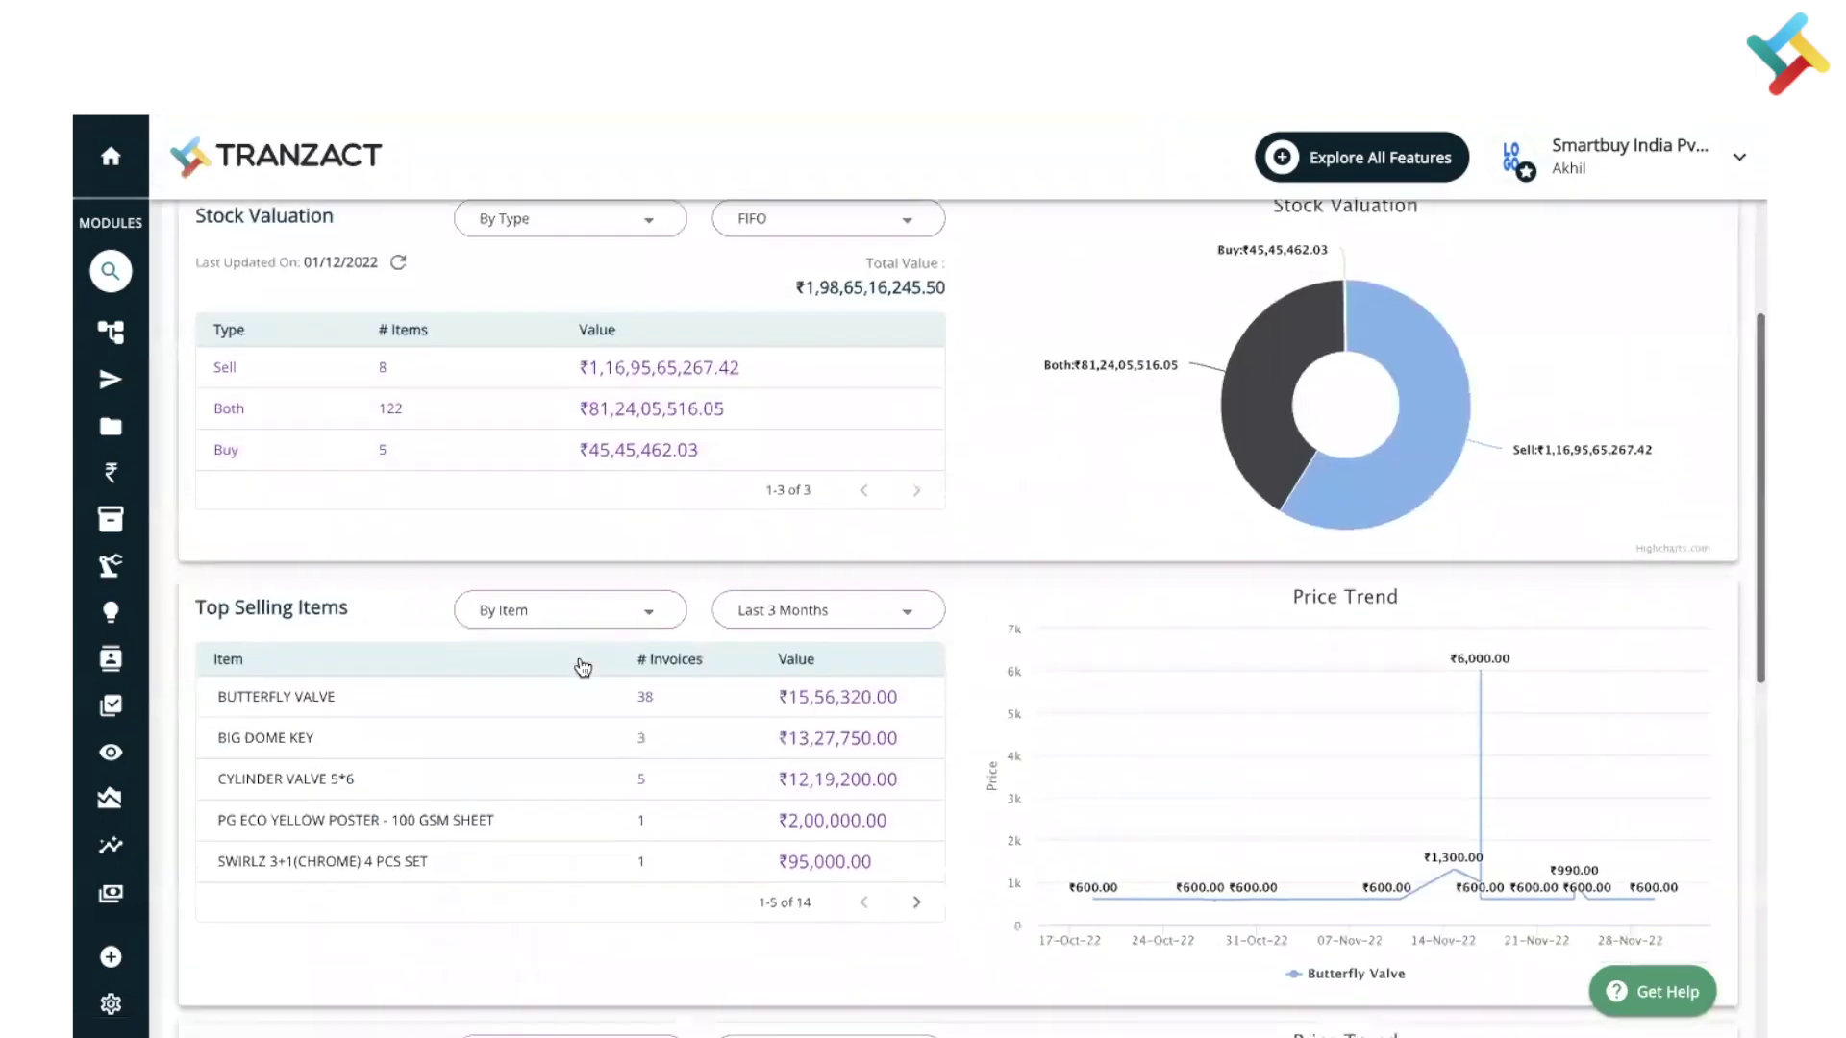
scroll(582, 666, down, 10)
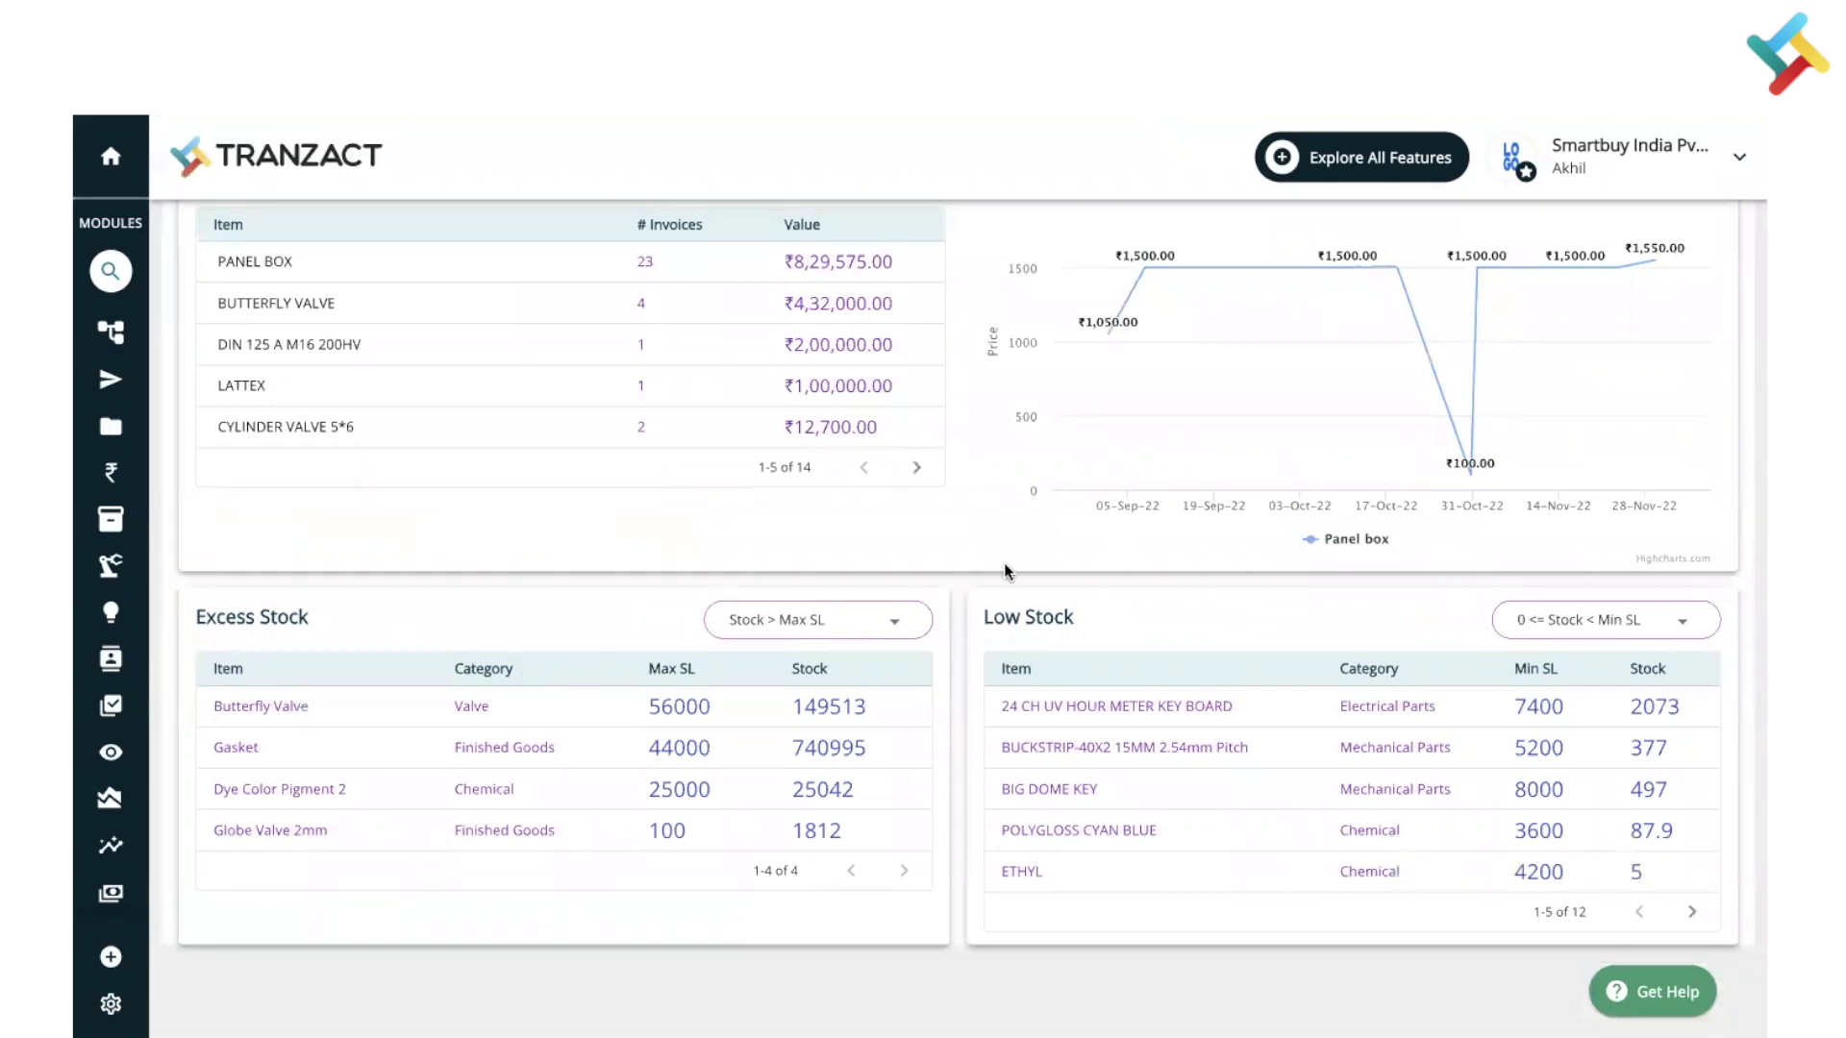
scroll(985, 562, up, 10)
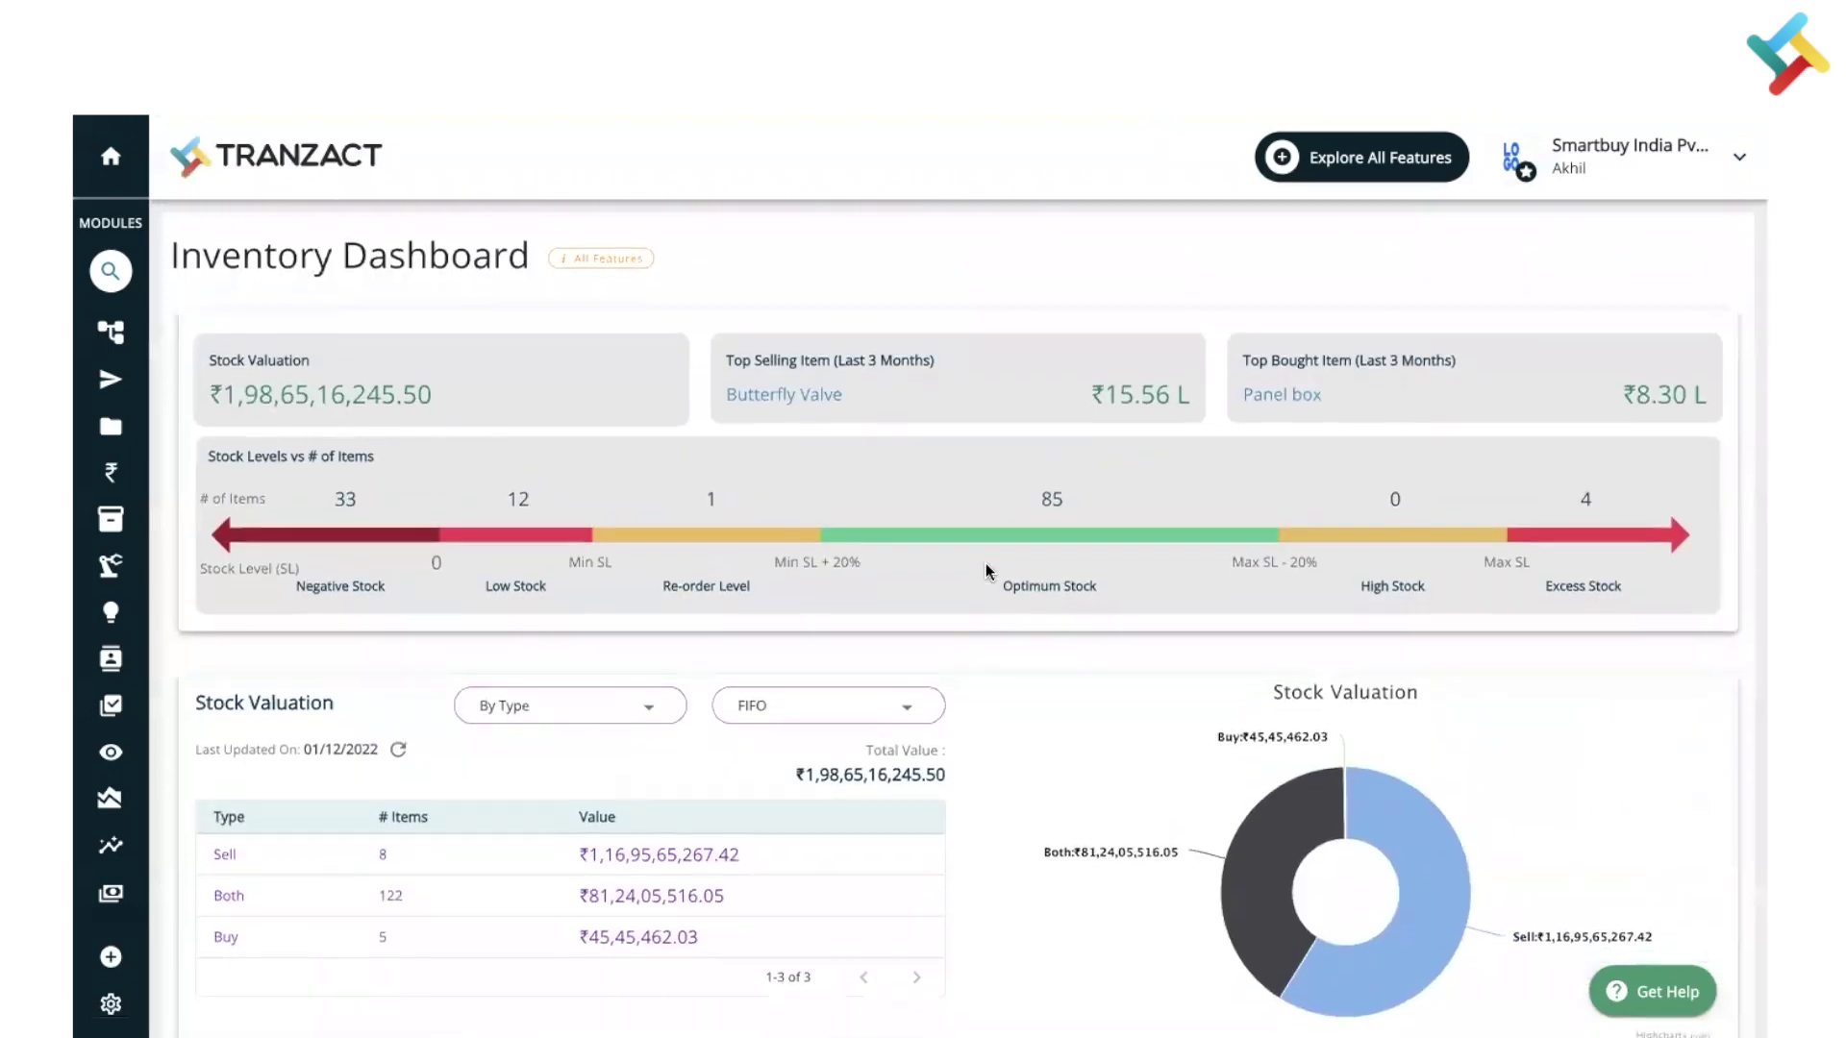